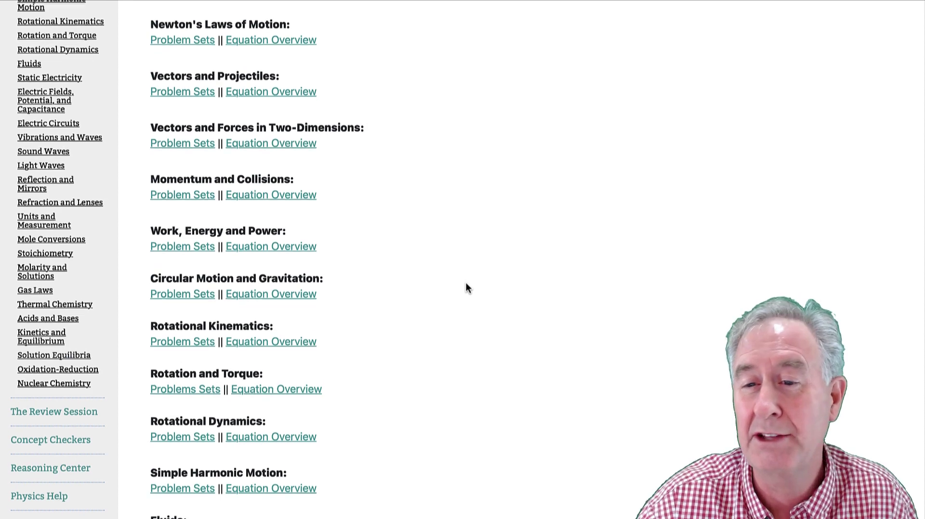
# Open the problem sets for 1-Dimensional Kinematics and look through the list as far as the Free Fall sets.
pyautogui.scroll(2, 466, 282)
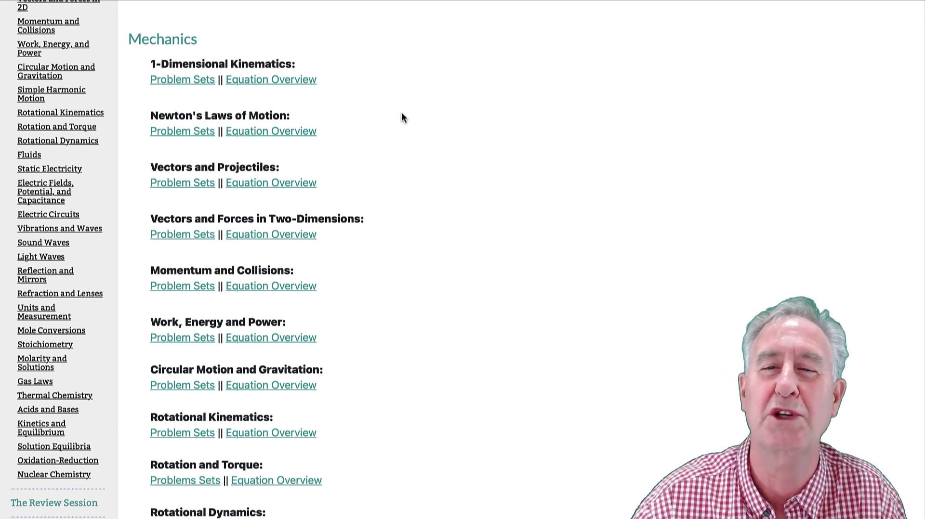
pyautogui.click(178, 82)
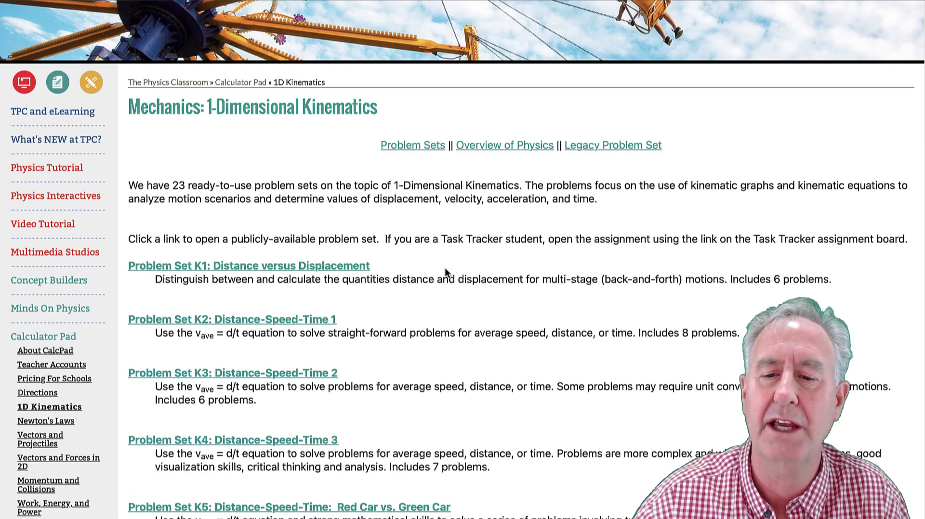
pyautogui.scroll(-7, 444, 267)
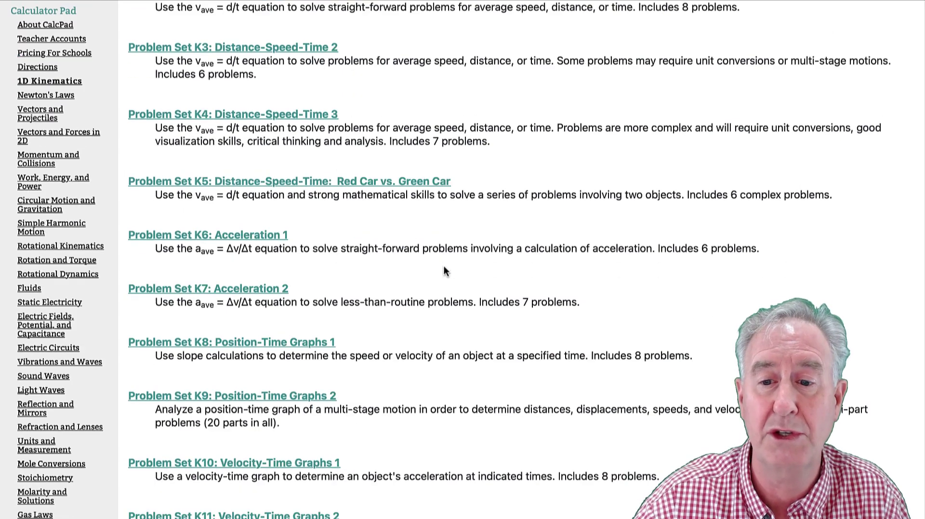
pyautogui.scroll(-5, 444, 264)
pyautogui.scroll(-4, 443, 262)
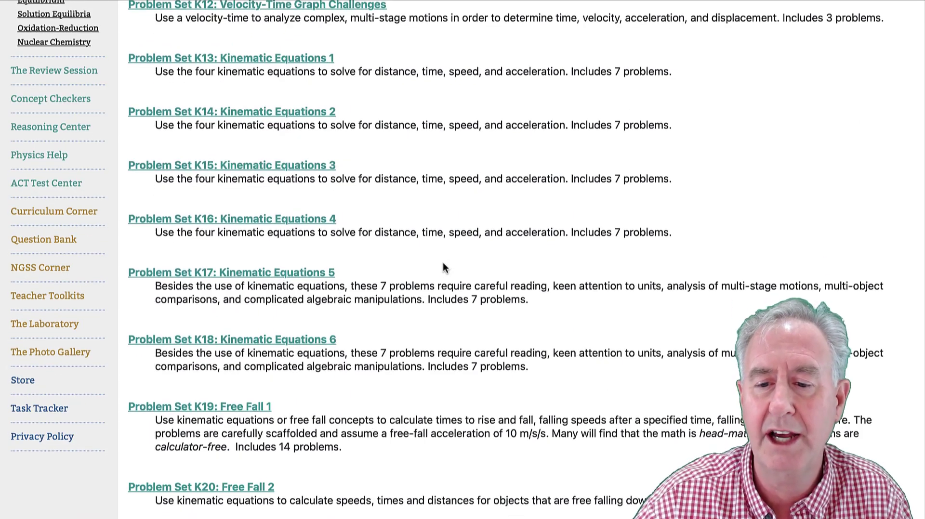
pyautogui.scroll(-3, 443, 261)
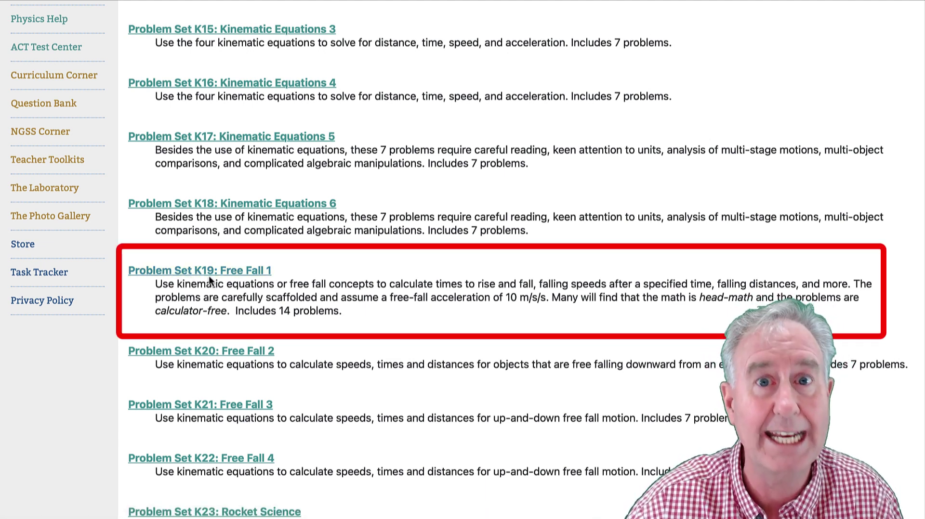
# Open Problem Set K19: Free Fall 1 and review its overview and first several questions.
pyautogui.click(225, 273)
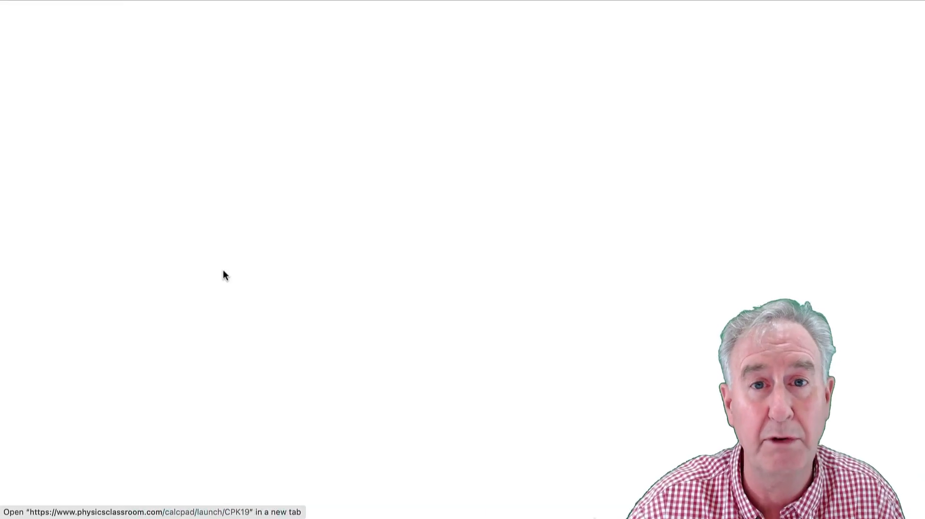
pyautogui.scroll(-2, 358, 332)
pyautogui.scroll(-8, 357, 329)
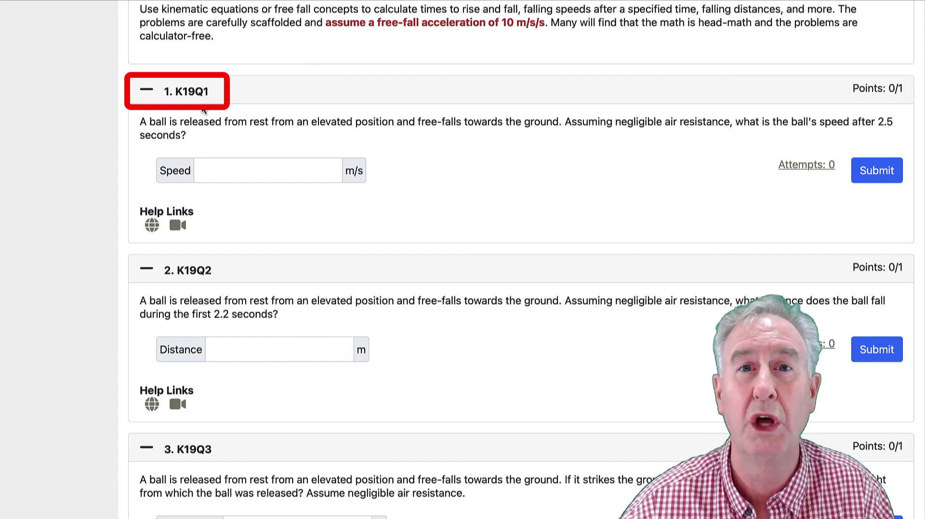
pyautogui.scroll(-3, 232, 270)
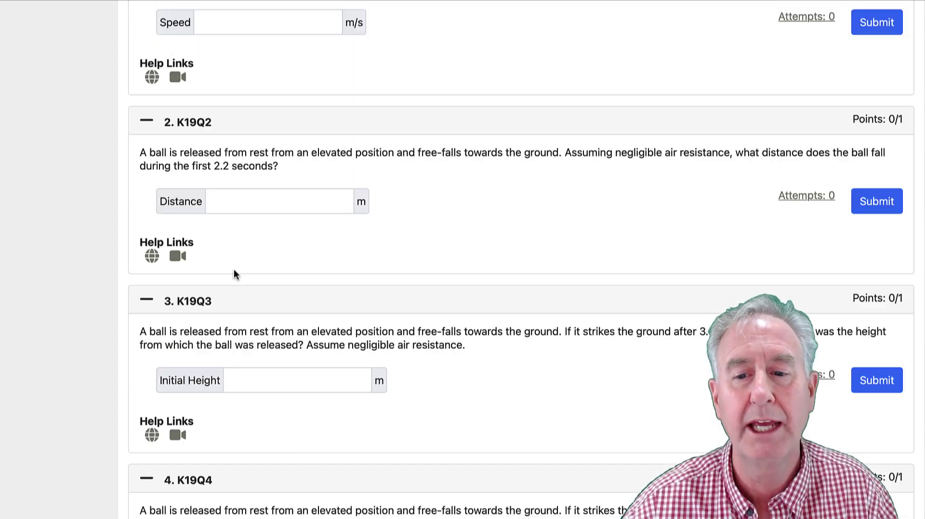
pyautogui.scroll(-8, 232, 273)
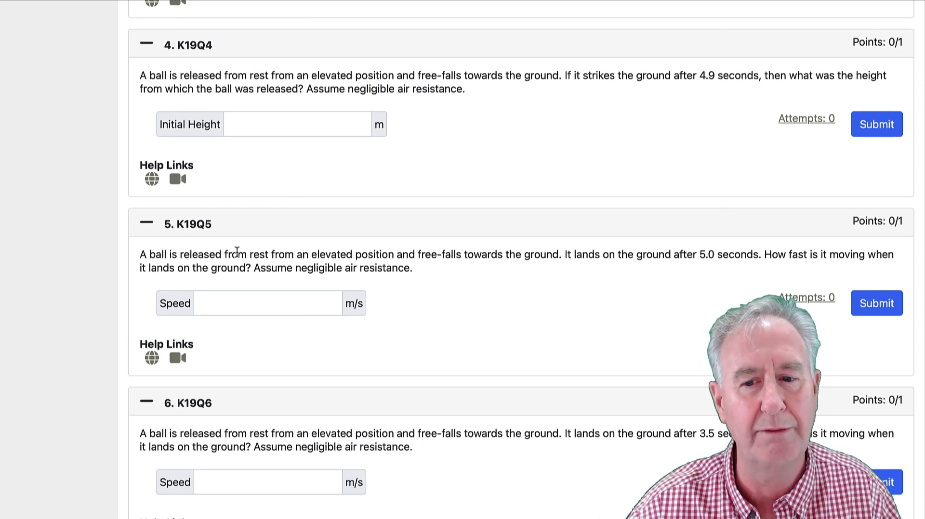
pyautogui.scroll(20, 234, 246)
pyautogui.scroll(2, 234, 247)
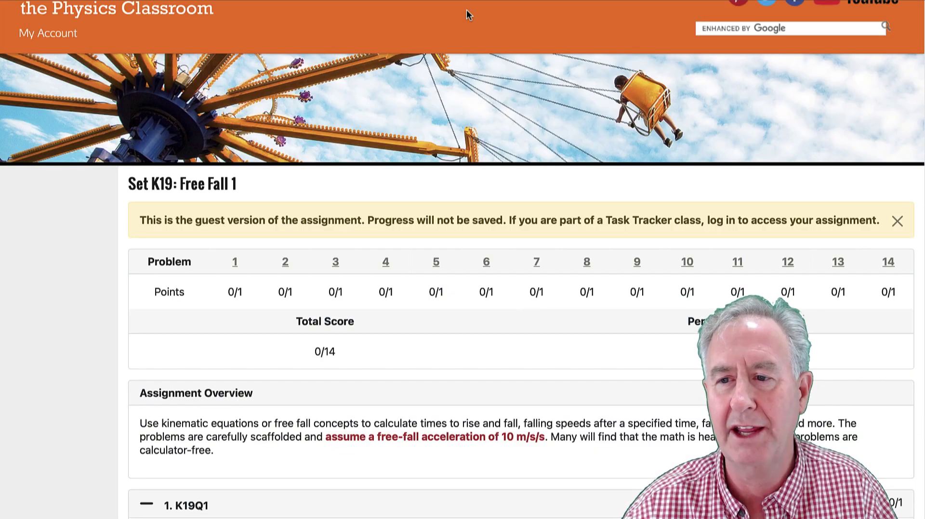
# Return to the problem set list, open Problem Set K20: Free Fall 2 and examine its multi-part questions.
pyautogui.hotkey('alt', 'Left')
pyautogui.scroll(-2, 218, 328)
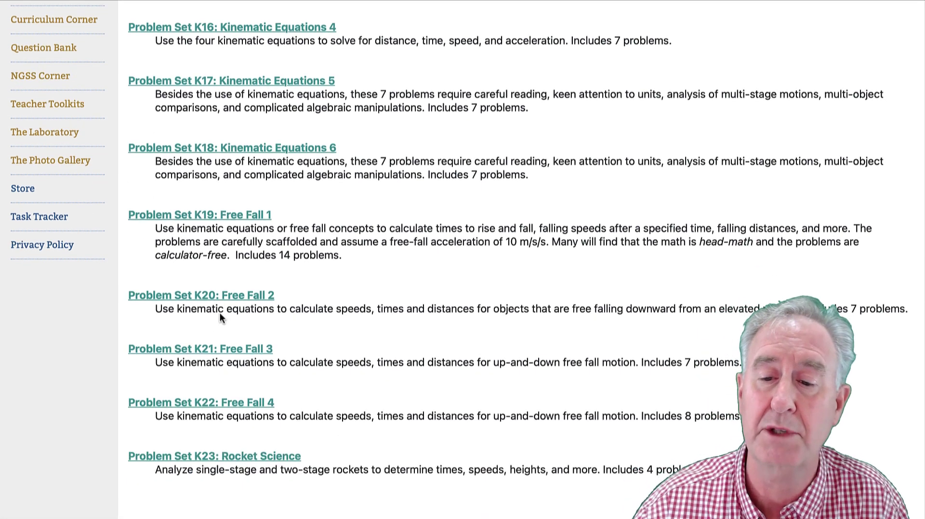
pyautogui.click(221, 296)
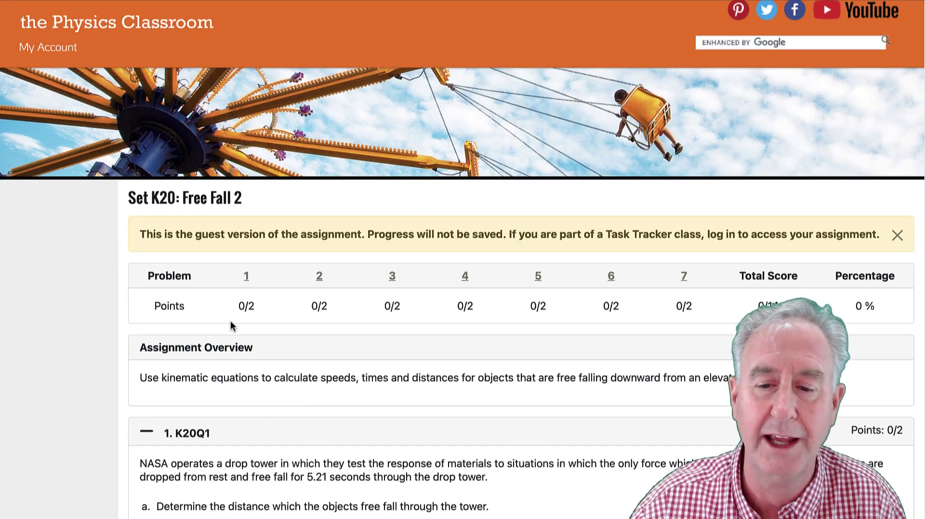
pyautogui.scroll(-6, 230, 321)
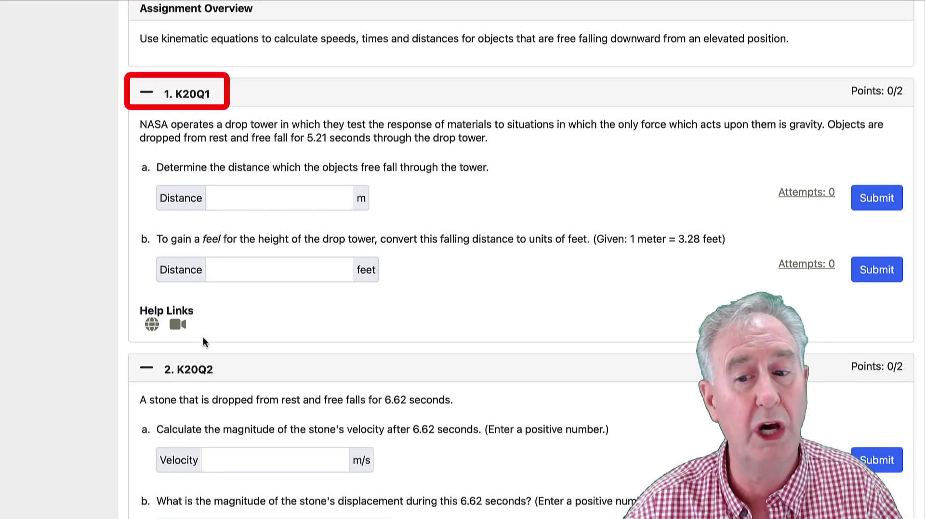
pyautogui.scroll(-10, 165, 189)
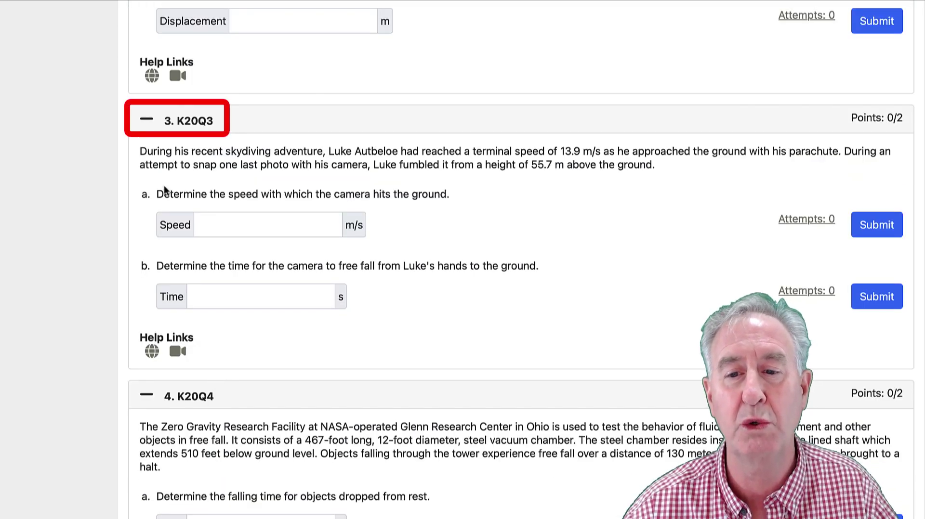
pyautogui.scroll(1, 275, 291)
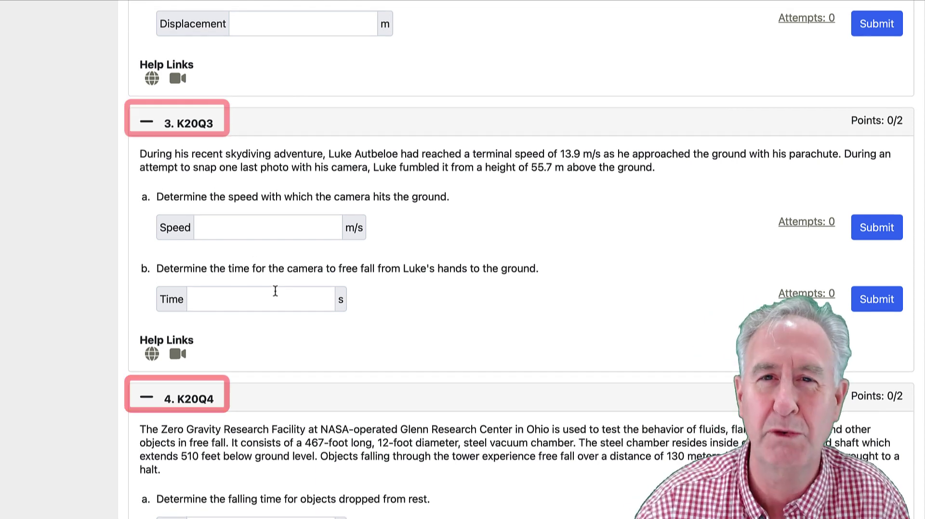
pyautogui.scroll(10, 275, 291)
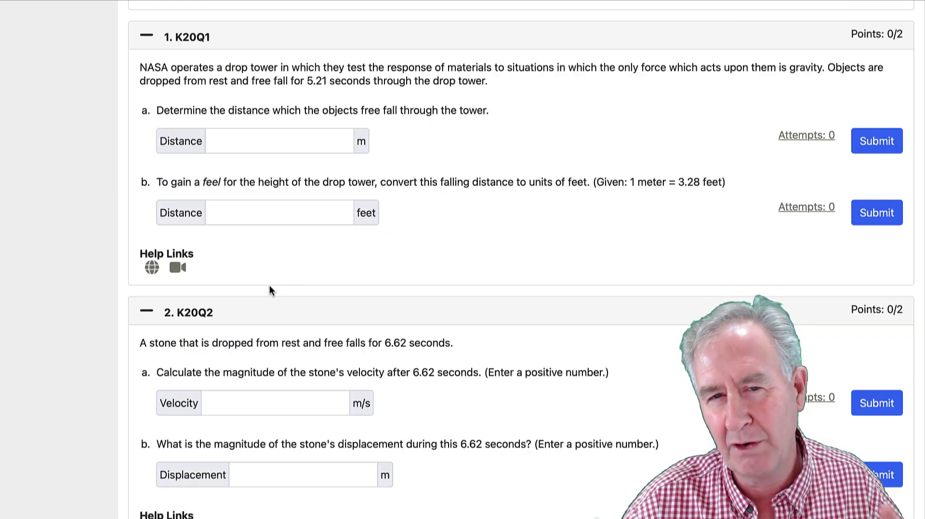
pyautogui.scroll(8, 269, 289)
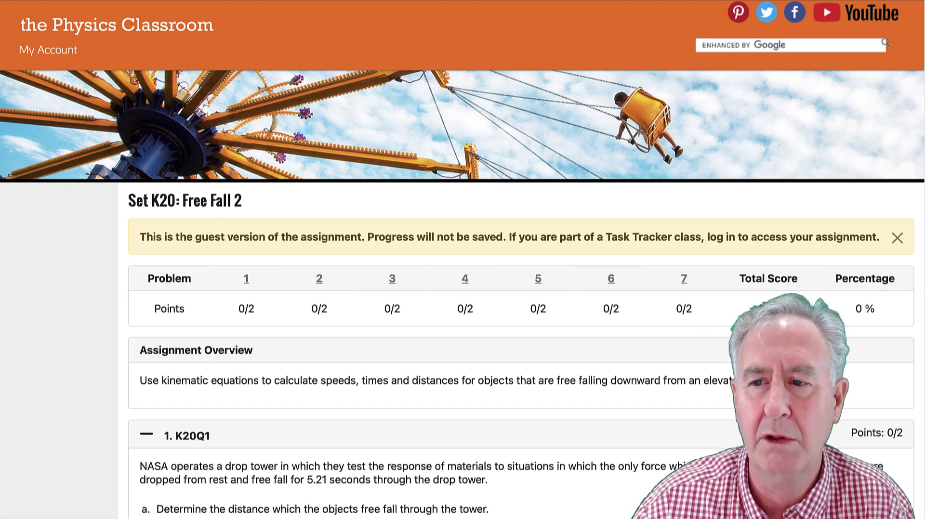
# Go back to the 1-Dimensional Kinematics list and open the Classes page of the teacher account.
pyautogui.hotkey('alt', 'Left')
pyautogui.scroll(-3, 328, 301)
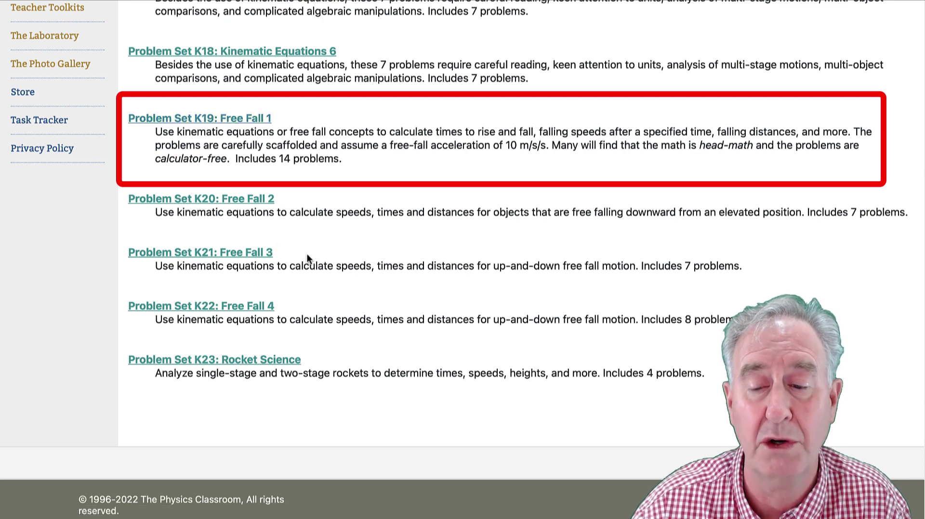
pyautogui.scroll(15, 311, 256)
pyautogui.scroll(10, 314, 253)
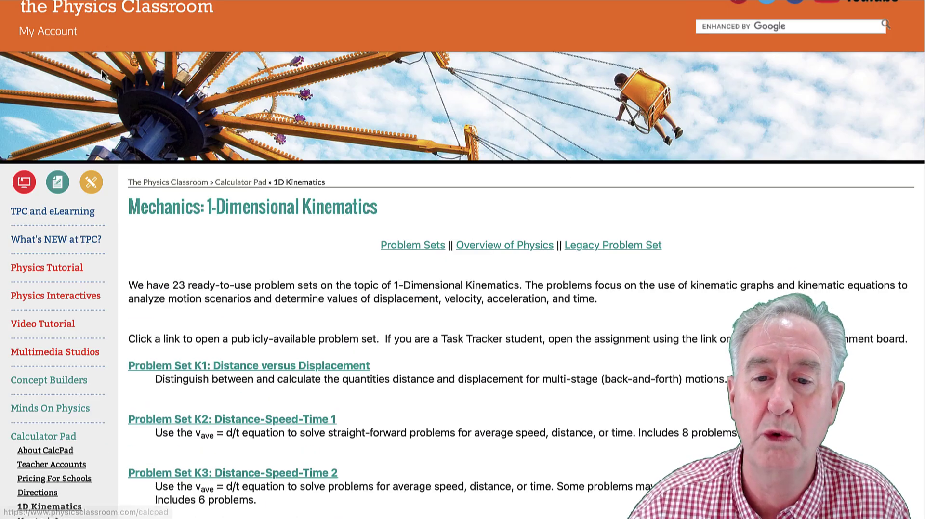
pyautogui.click(53, 32)
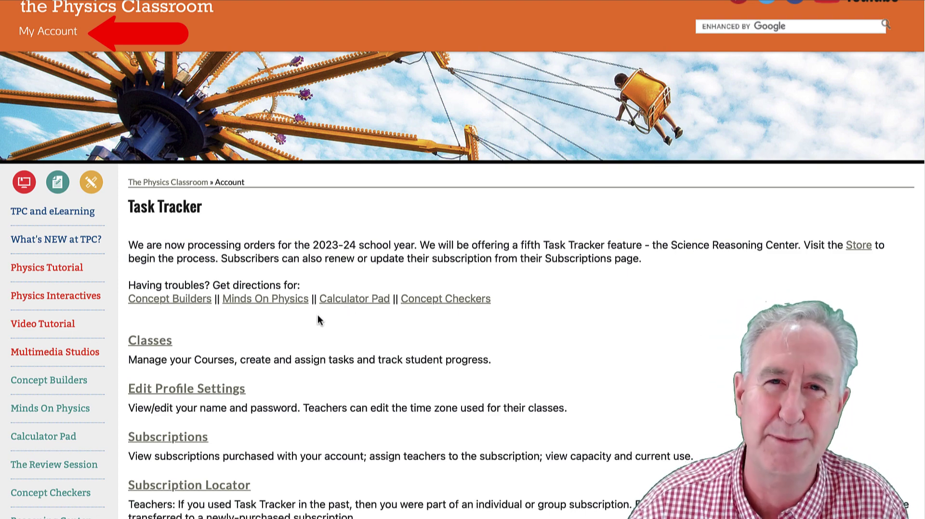
pyautogui.scroll(-4, 317, 314)
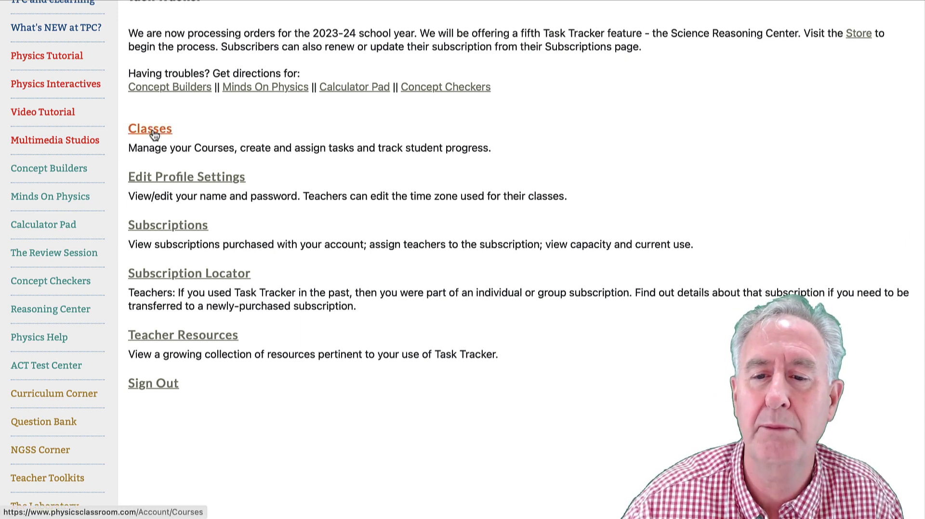
pyautogui.click(153, 129)
# View the Period 1 Science class and open its CalcPad - 1D Kinematics topic to see the assigned tasks.
pyautogui.scroll(-1, 188, 295)
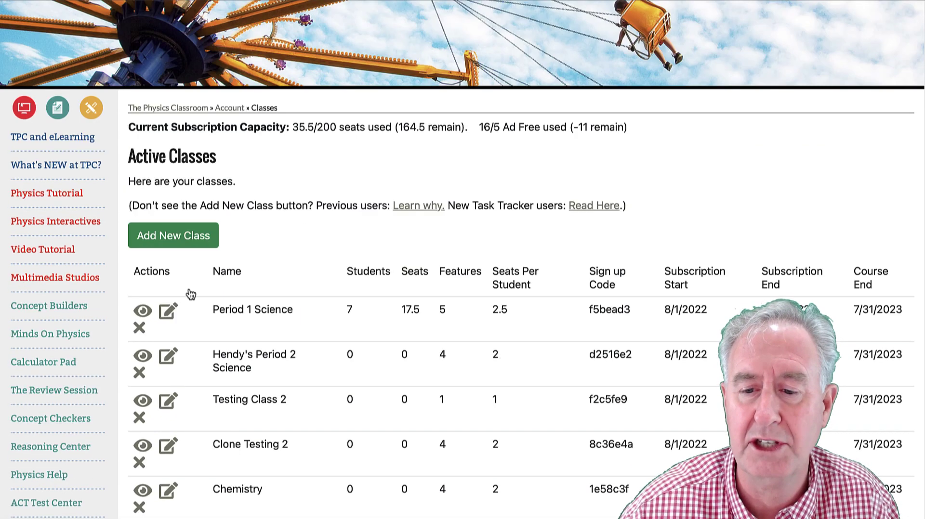
pyautogui.click(141, 314)
pyautogui.scroll(-3, 276, 279)
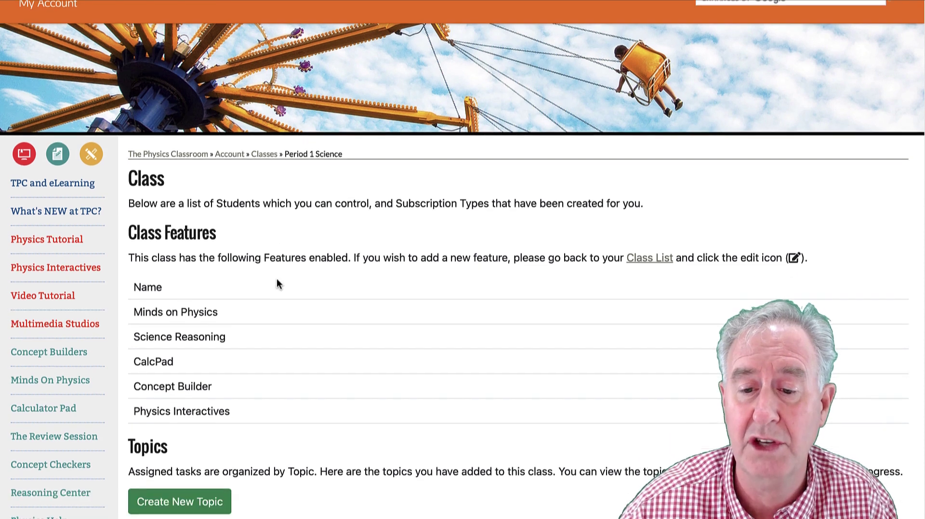
pyautogui.scroll(-2, 275, 280)
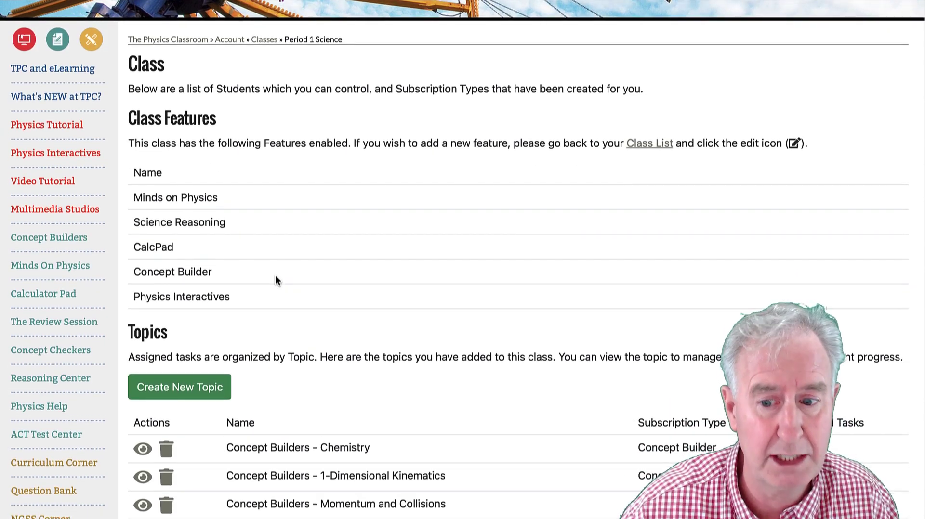
pyautogui.scroll(-10, 276, 280)
pyautogui.scroll(-3, 241, 328)
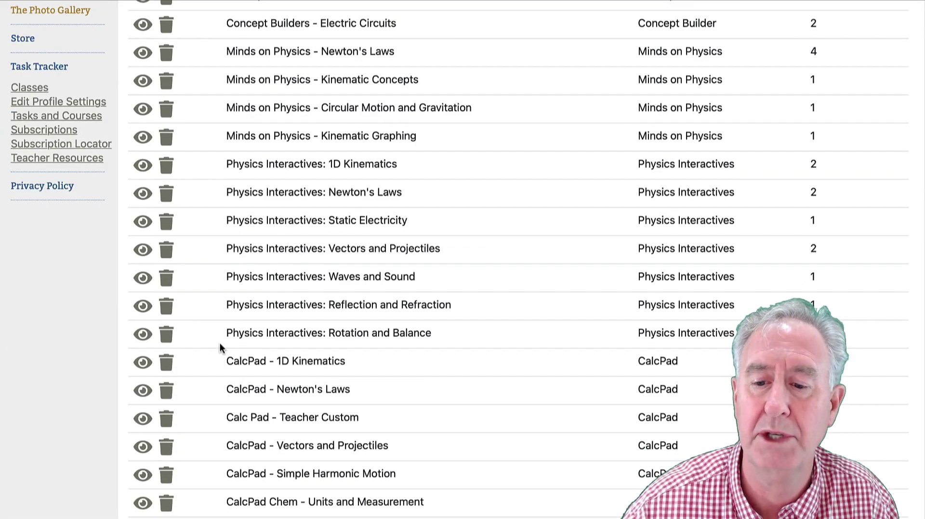
pyautogui.click(155, 369)
pyautogui.scroll(-5, 178, 348)
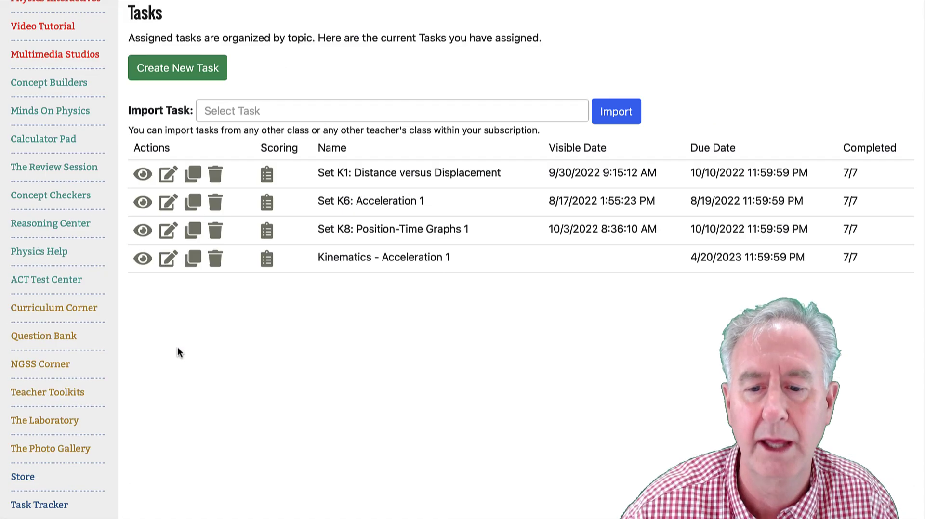
# Create a new task in the topic from the public assignment Set K19: Free Fall 1.
pyautogui.click(165, 73)
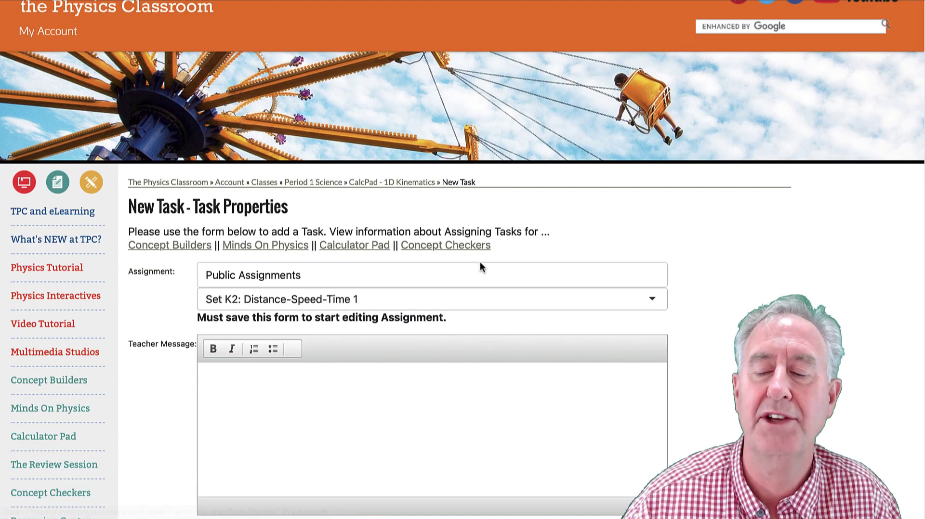
pyautogui.scroll(-2, 693, 272)
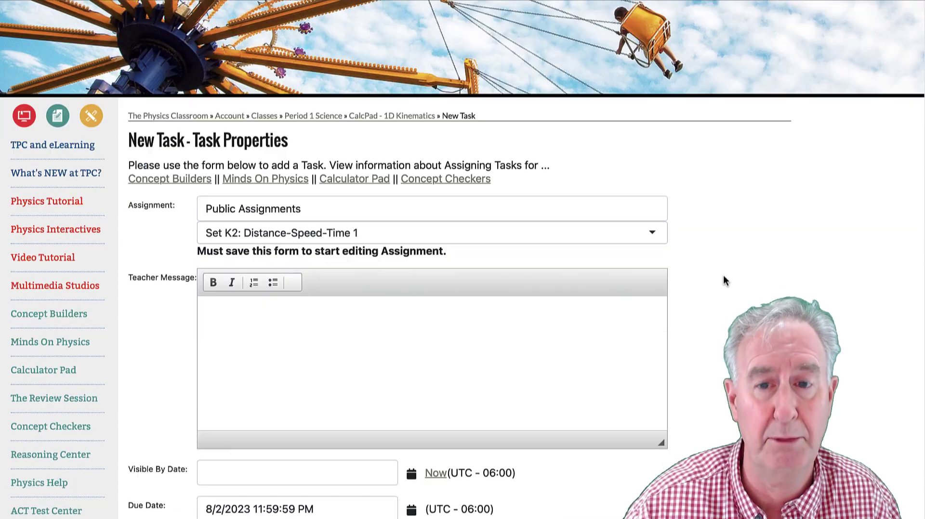
pyautogui.click(268, 208)
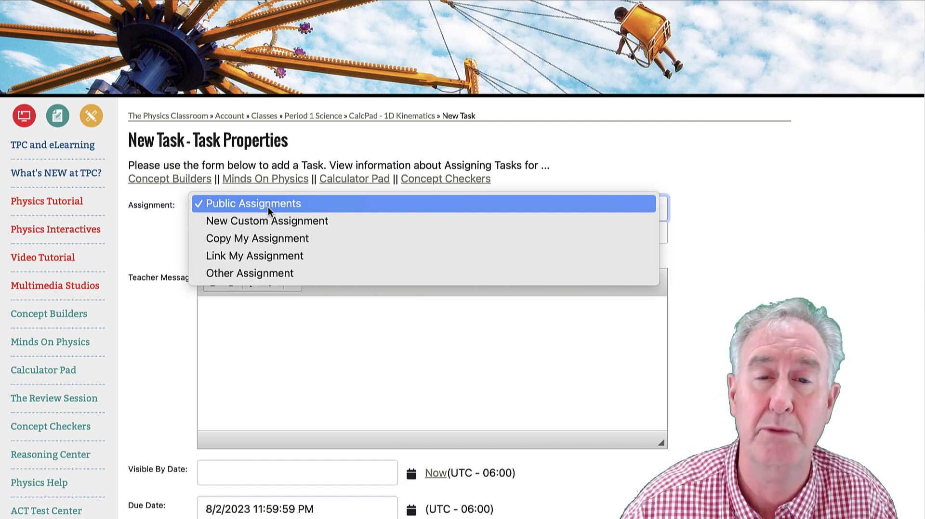
pyautogui.click(268, 203)
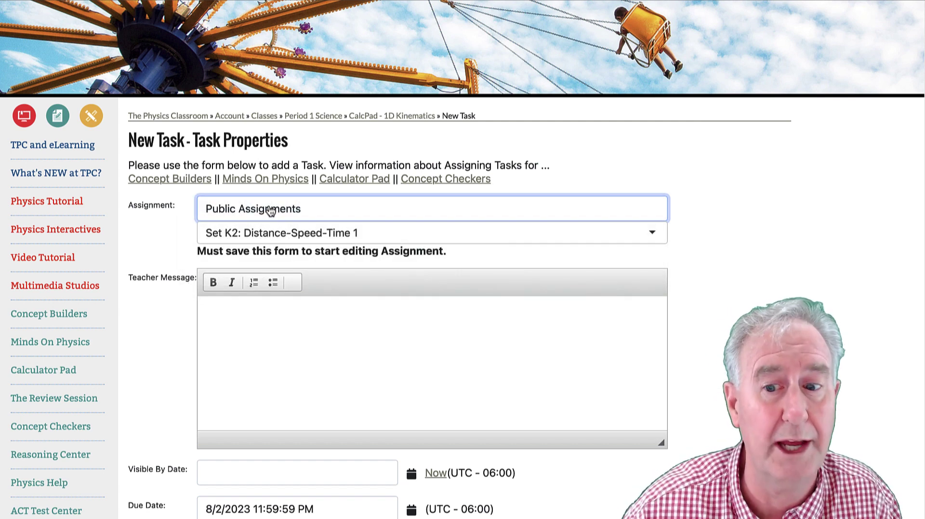
pyautogui.click(264, 238)
pyautogui.scroll(-3, 252, 294)
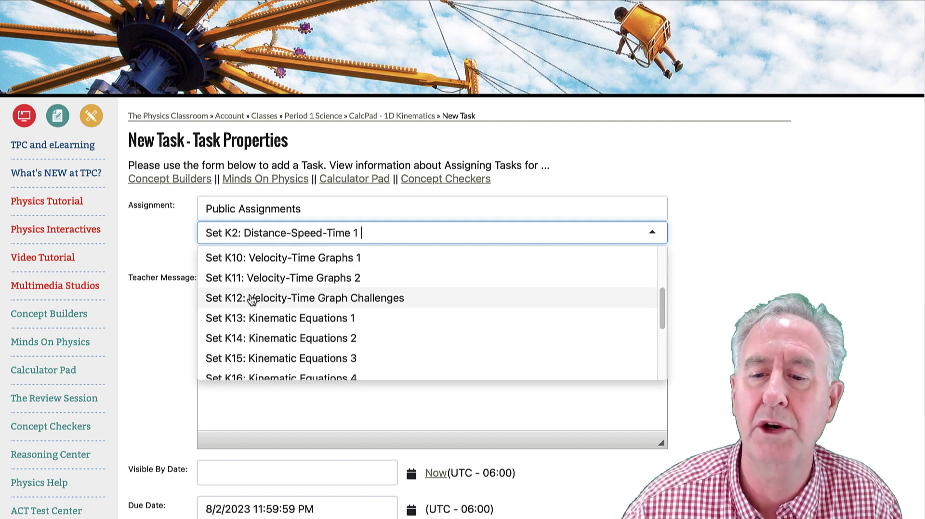
pyautogui.scroll(-5, 247, 296)
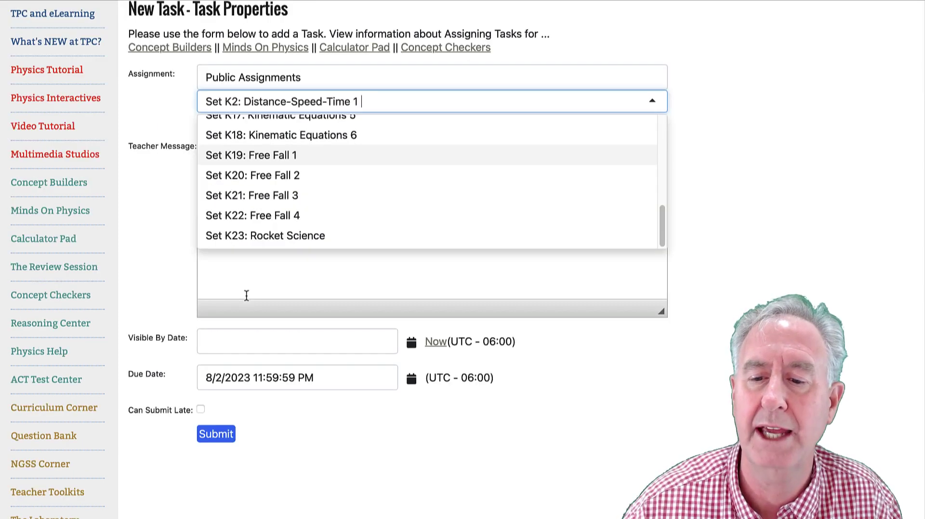
pyautogui.click(248, 156)
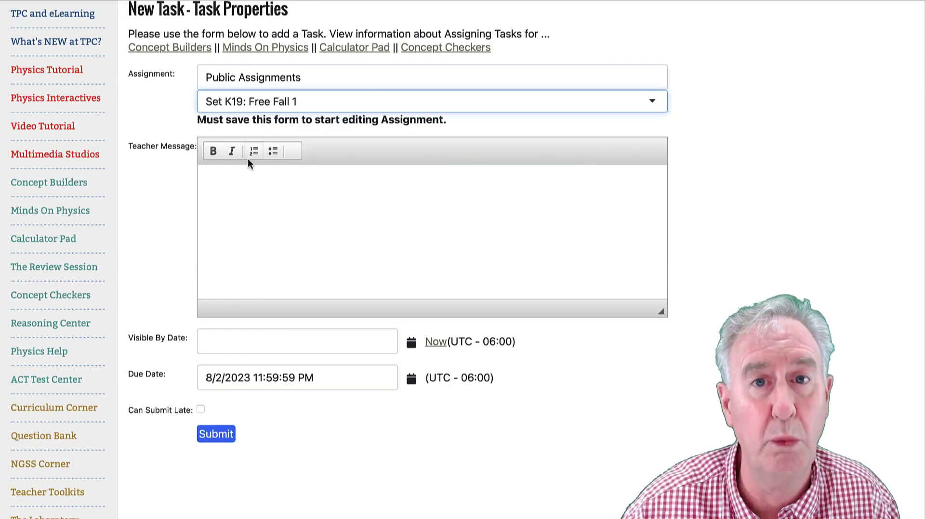
# Set the task's visible-by date to the current time and allow late submissions.
pyautogui.click(363, 233)
pyautogui.click(434, 342)
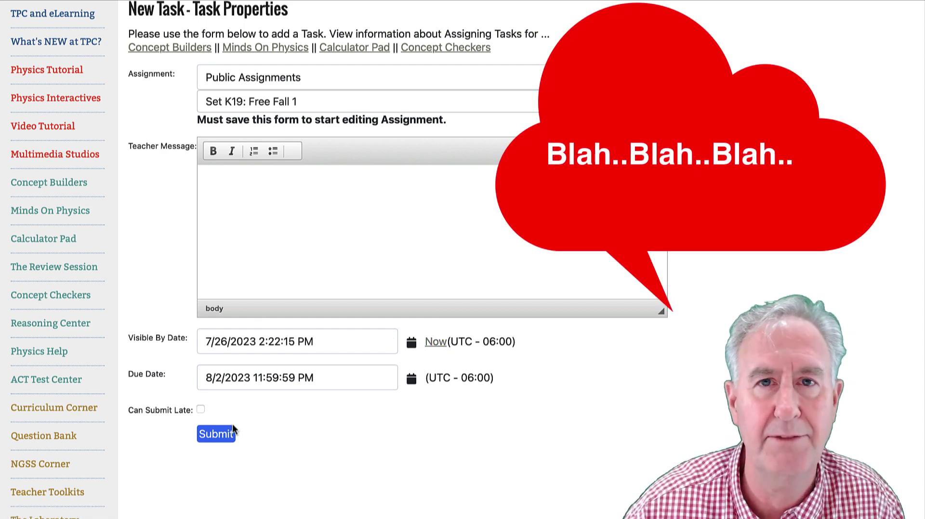
pyautogui.click(200, 409)
# Set the due date to 7/30/2023 11:59:59 PM and late submissions until 7/31/2023 2:22:27 PM with a 20% deduction, and submit the task.
pyautogui.doubleClick(298, 378)
pyautogui.write('30')
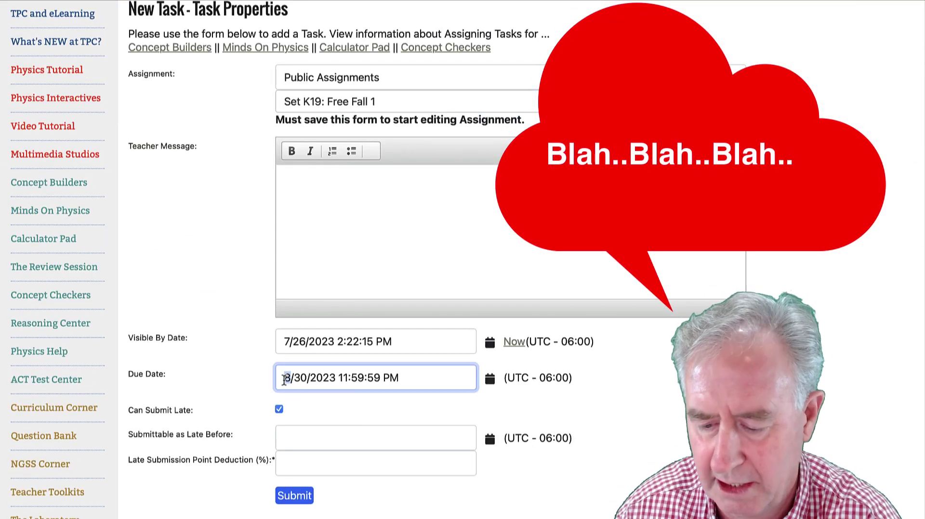
pyautogui.click(337, 436)
pyautogui.click(321, 348)
pyautogui.click(363, 460)
pyautogui.write('20')
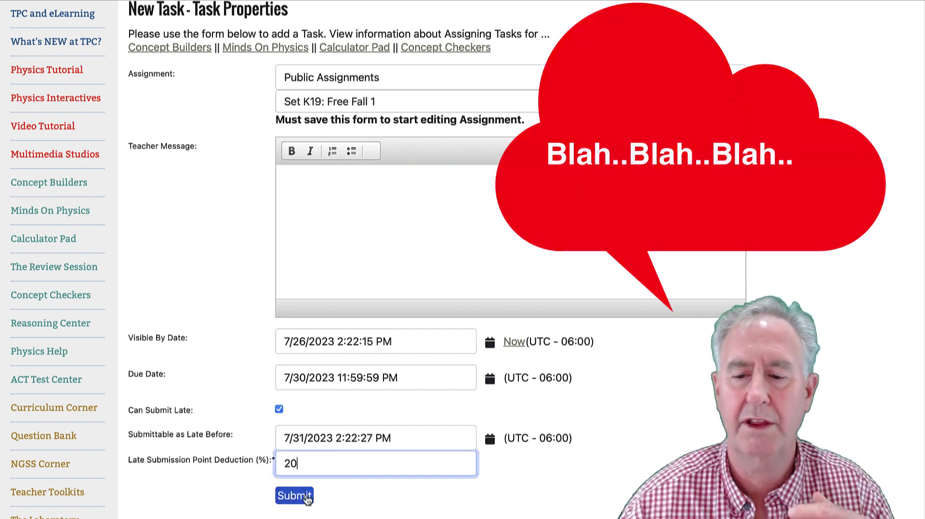
pyautogui.click(296, 497)
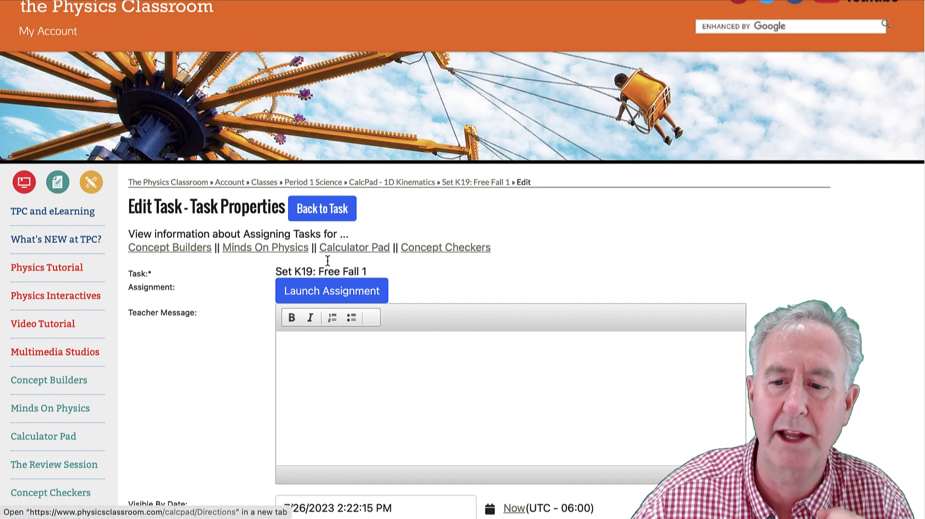
# Launch the assignment for editing, set default max attempts to 10, unpenalized attempts to 6 and penalty to 20%, and save it.
pyautogui.click(337, 288)
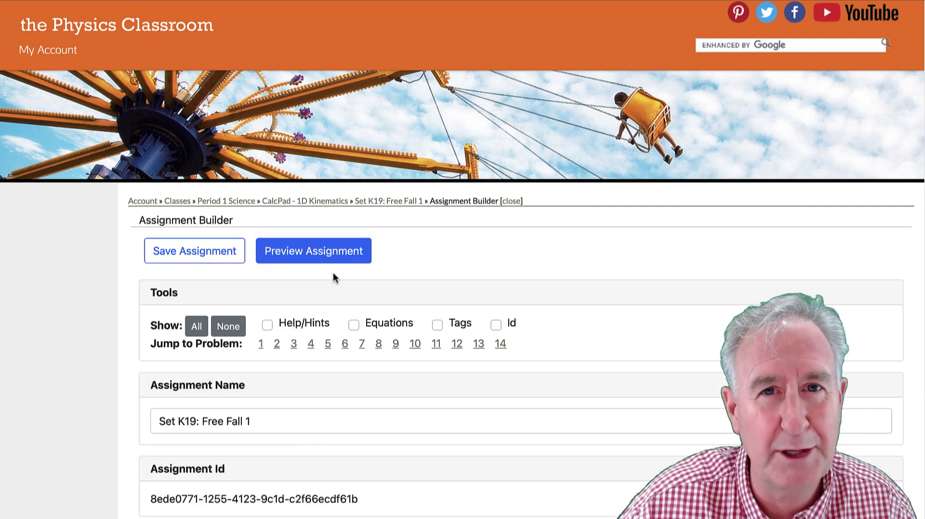
pyautogui.scroll(-10, 331, 275)
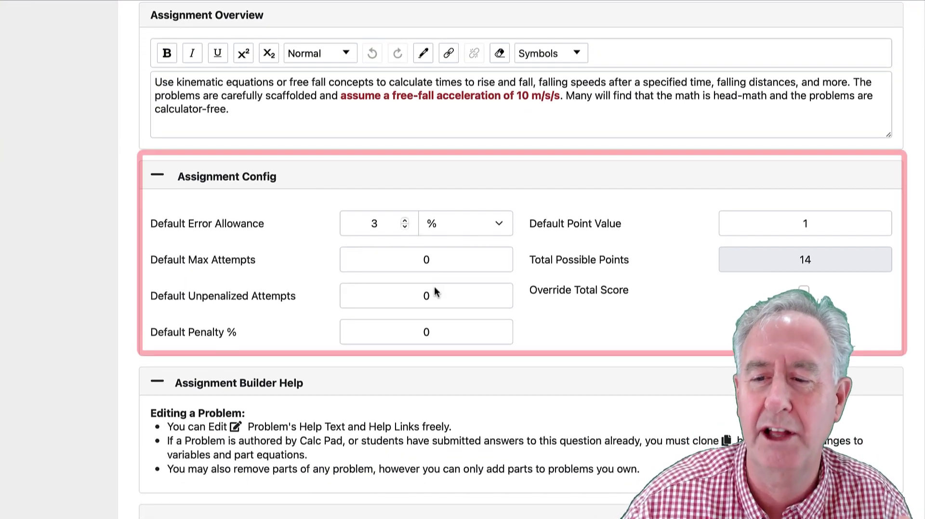
pyautogui.doubleClick(432, 260)
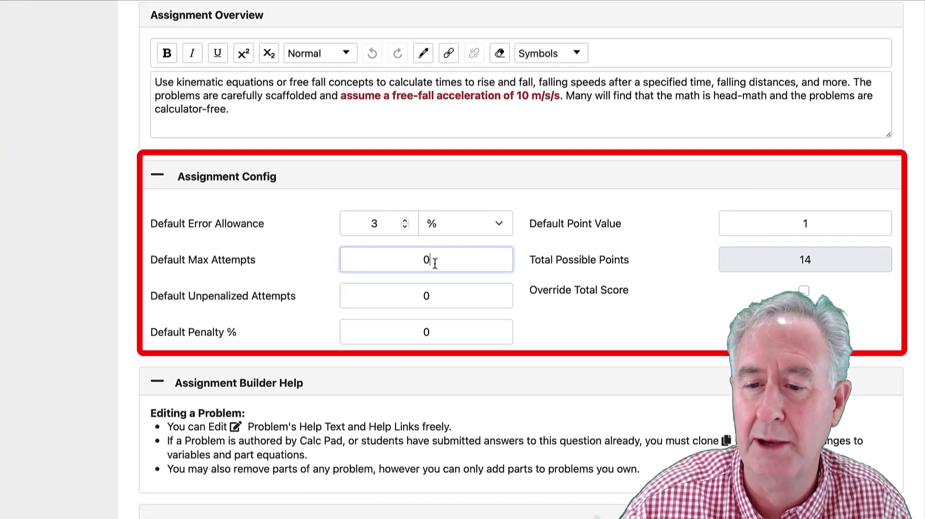
pyautogui.write('10')
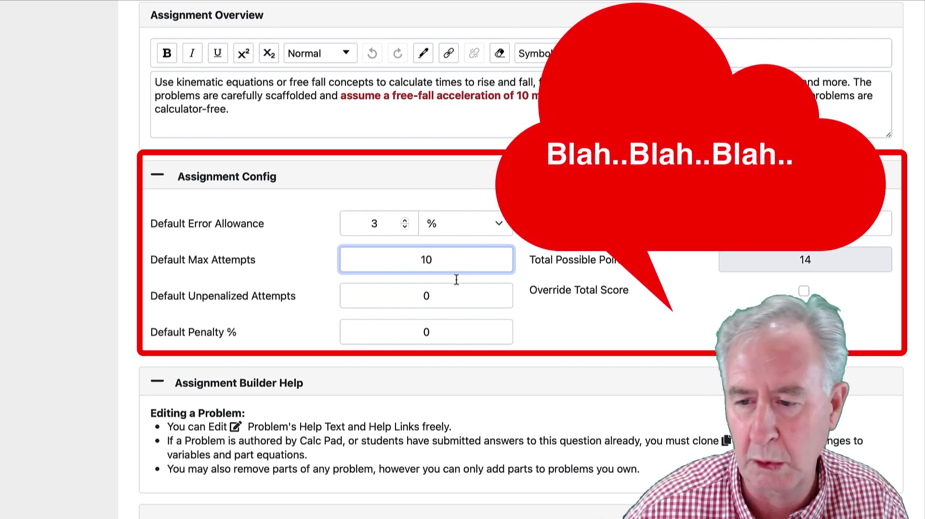
pyautogui.doubleClick(413, 295)
pyautogui.write('6')
pyautogui.click(430, 331)
pyautogui.press('BackSpace')
pyautogui.write('20')
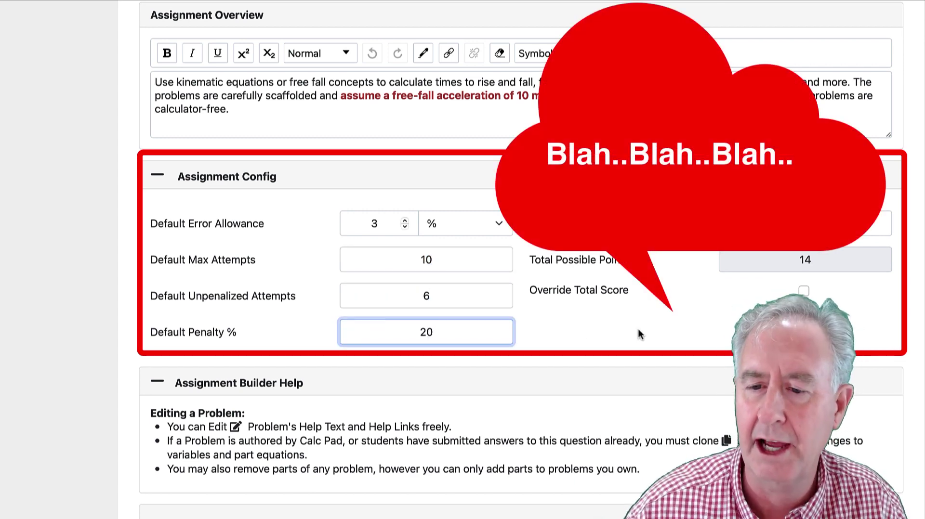
pyautogui.scroll(10, 638, 329)
pyautogui.click(216, 171)
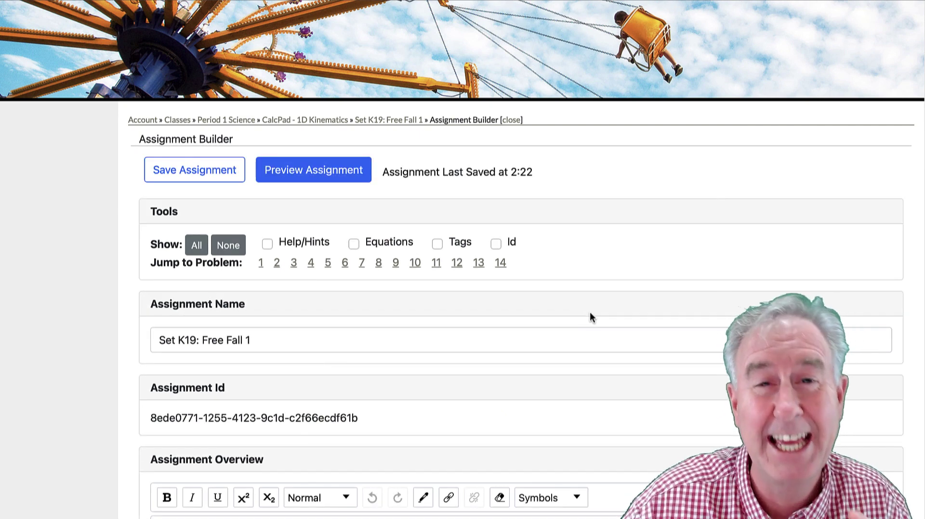
# Remove the last problem, K19Q14, from the assignment.
pyautogui.scroll(-6, 586, 317)
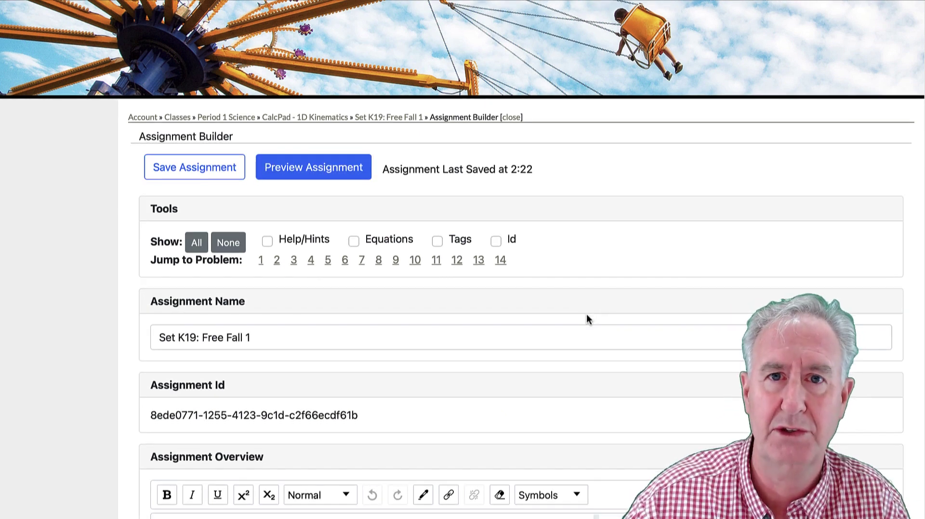
pyautogui.scroll(-10, 586, 314)
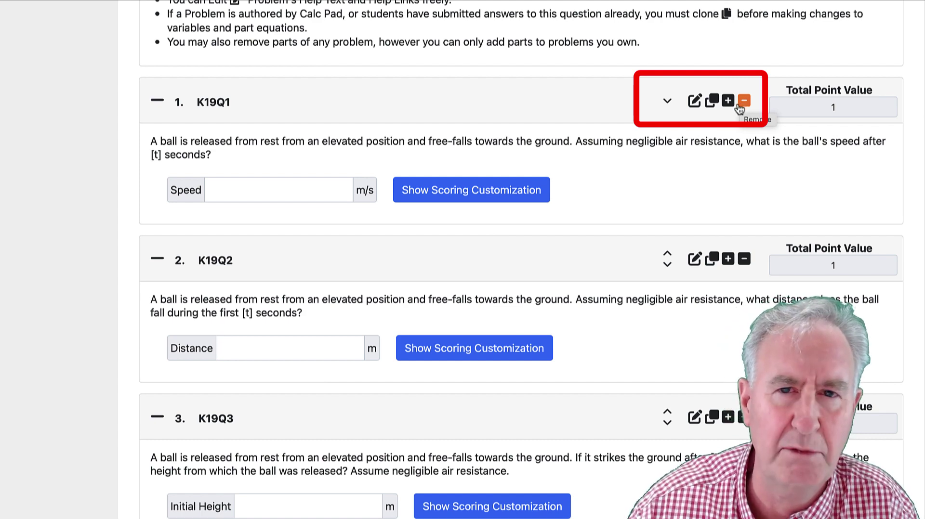
pyautogui.scroll(-20, 691, 204)
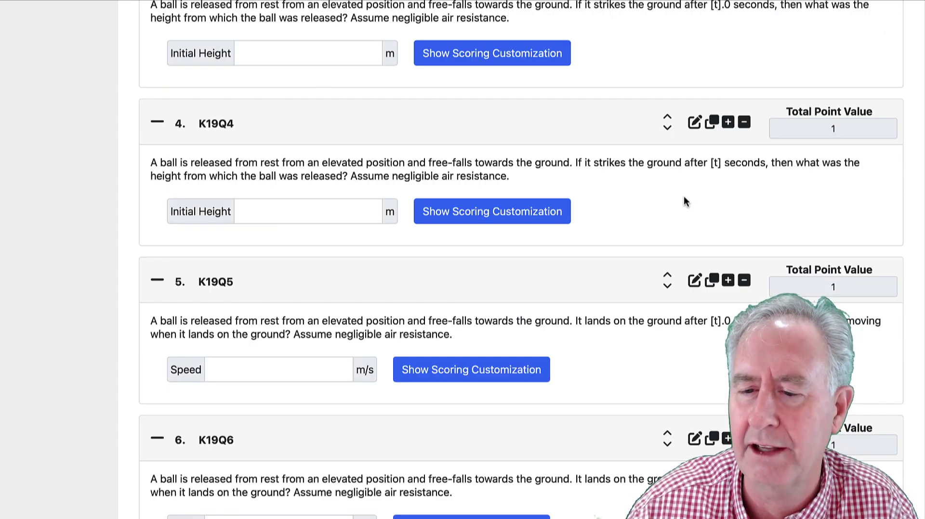
pyautogui.scroll(-5, 680, 197)
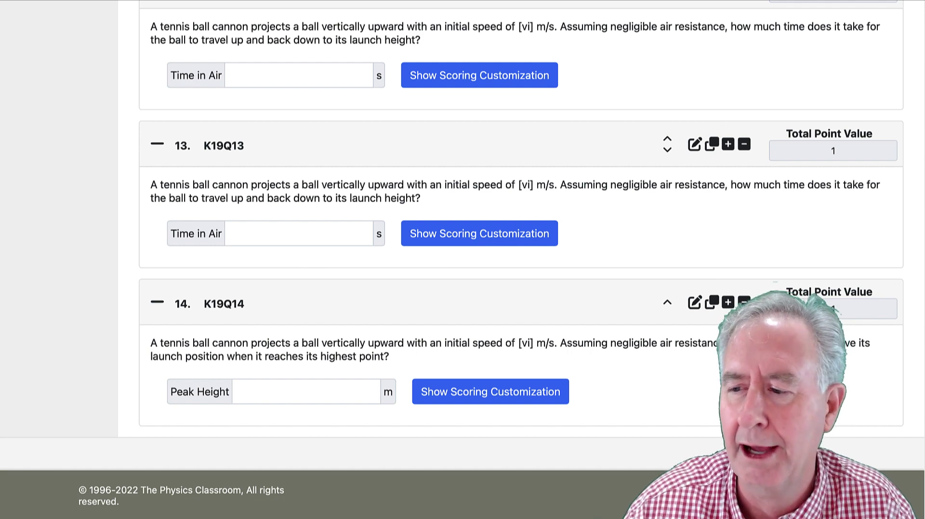
pyautogui.click(743, 303)
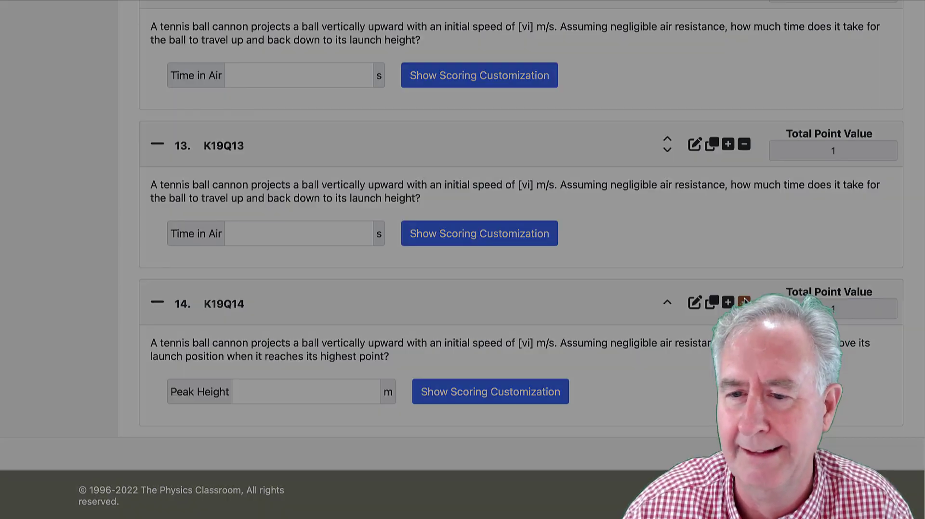
pyautogui.click(598, 125)
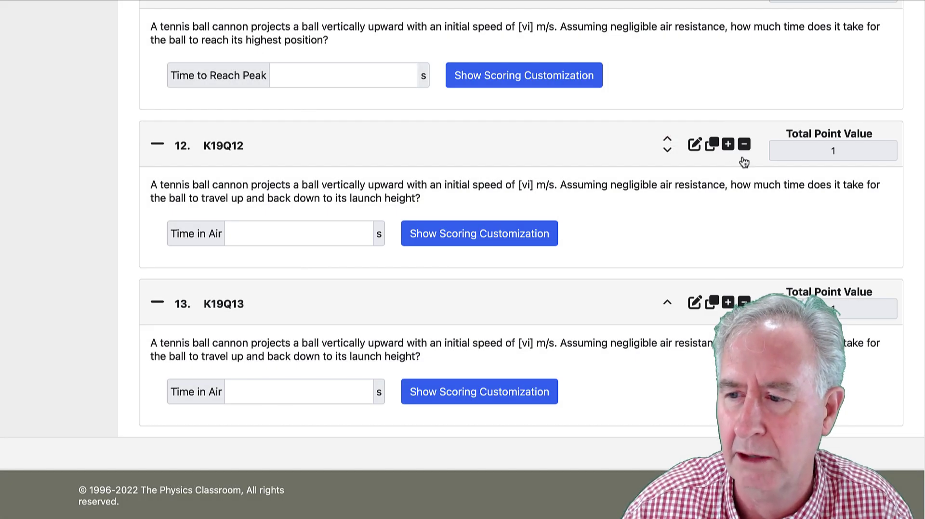
# Remove problems K19Q11 and K19Q9 from the assignment.
pyautogui.scroll(5, 664, 217)
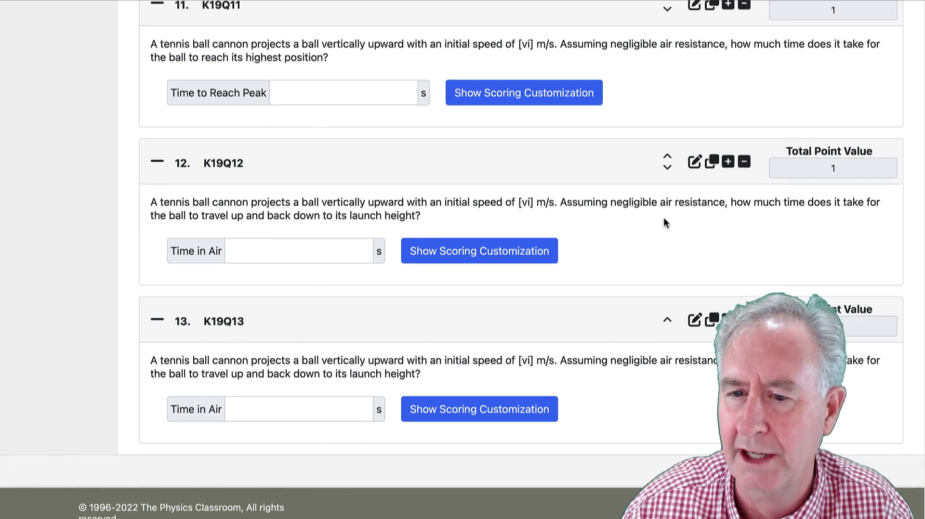
pyautogui.click(745, 252)
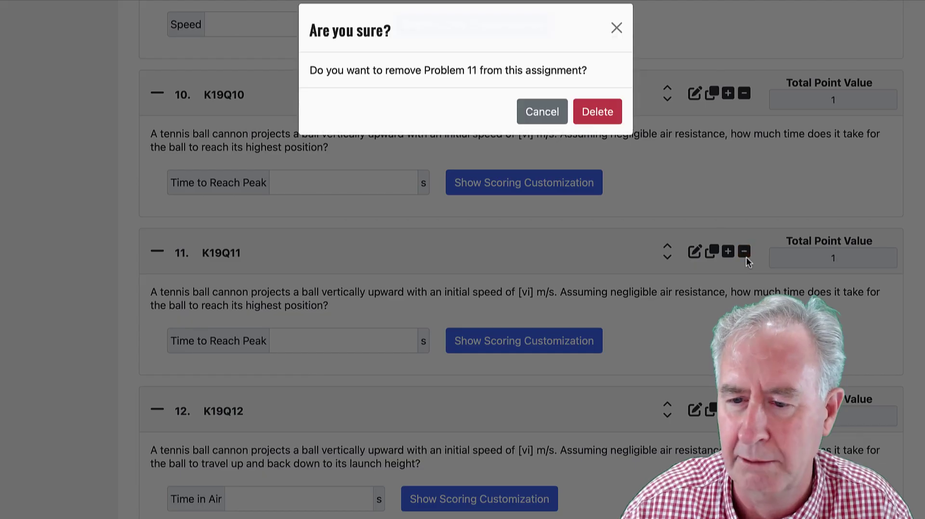
pyautogui.click(594, 124)
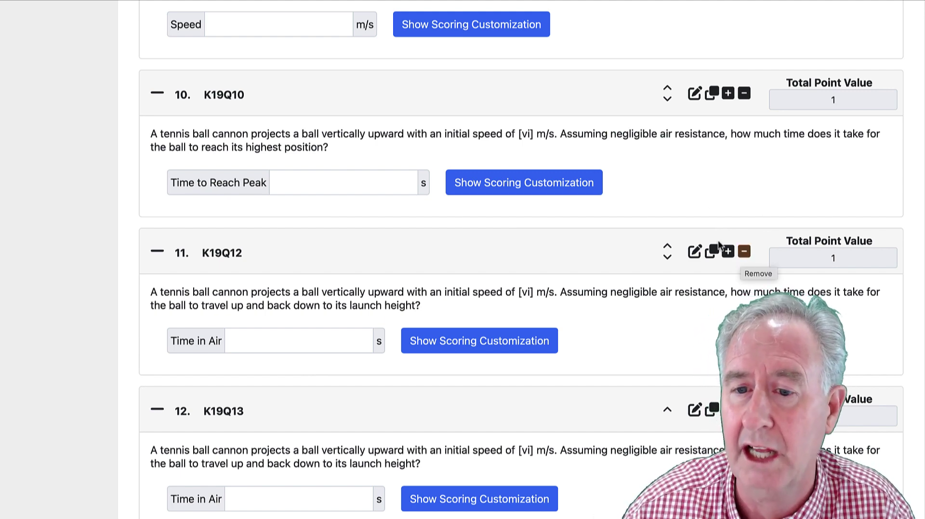
pyautogui.scroll(1, 676, 215)
pyautogui.scroll(1, 677, 216)
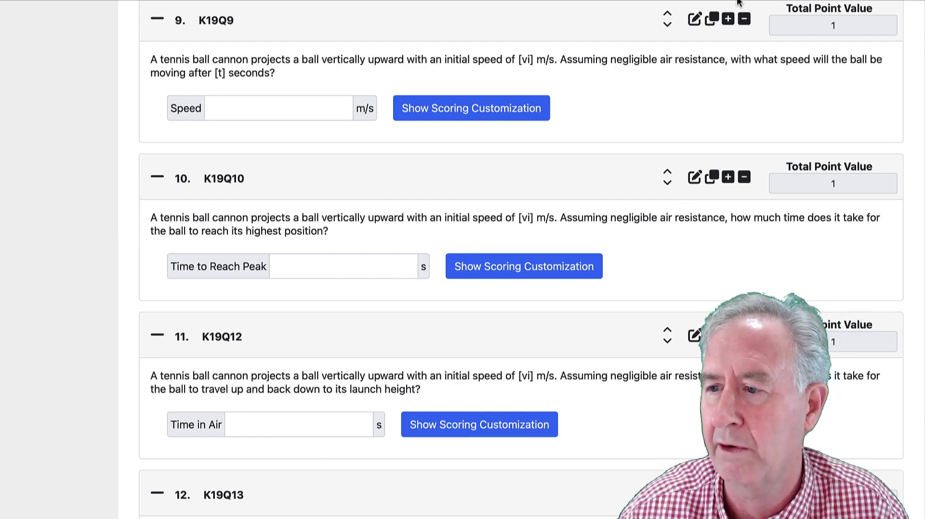
pyautogui.click(744, 20)
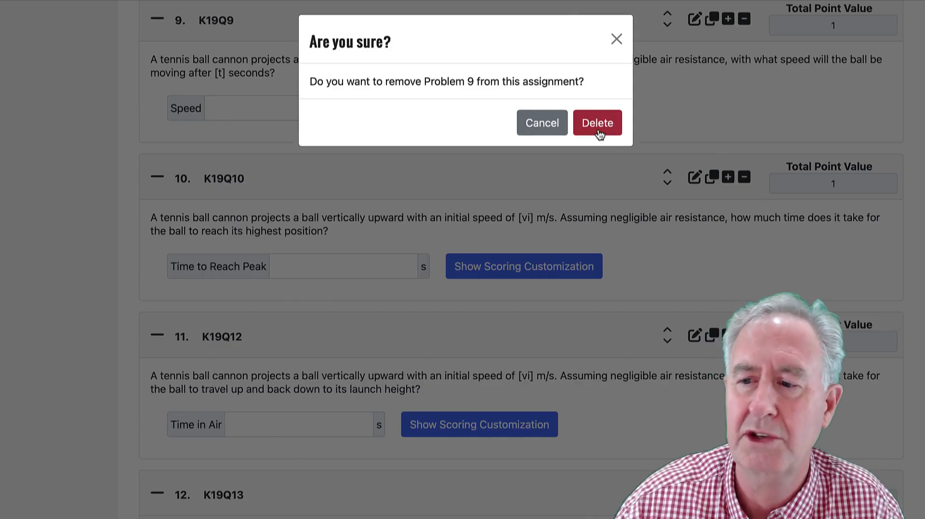
pyautogui.click(596, 115)
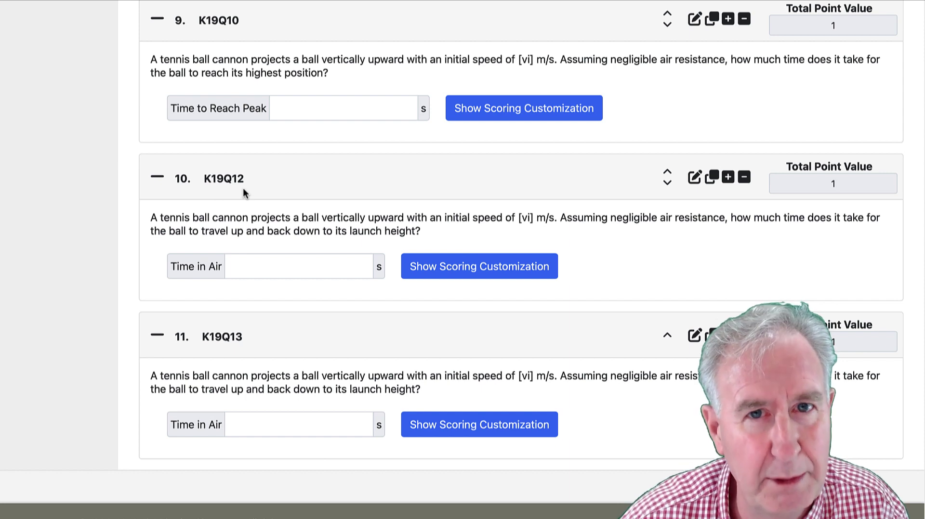
# Move problem K19Q12 up through the problem order until it is the first problem of the assignment.
pyautogui.click(668, 176)
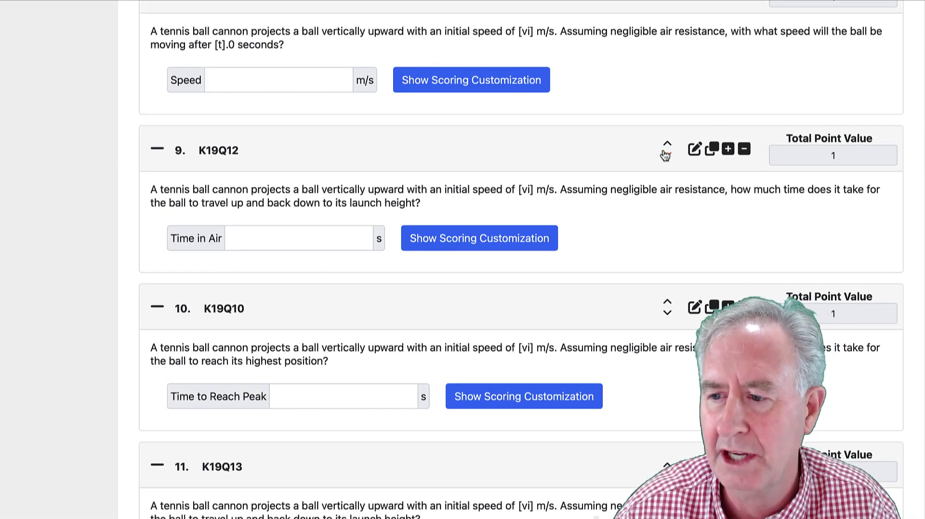
pyautogui.click(667, 145)
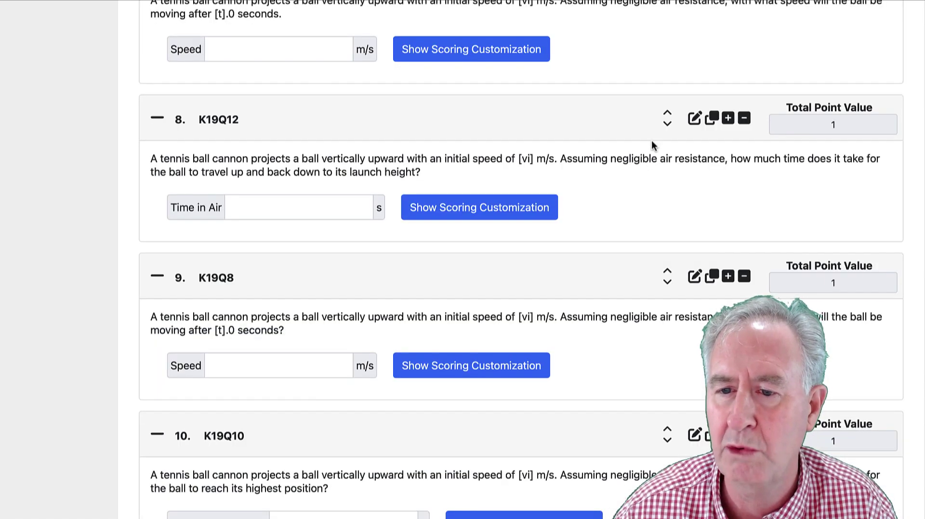
pyautogui.click(666, 116)
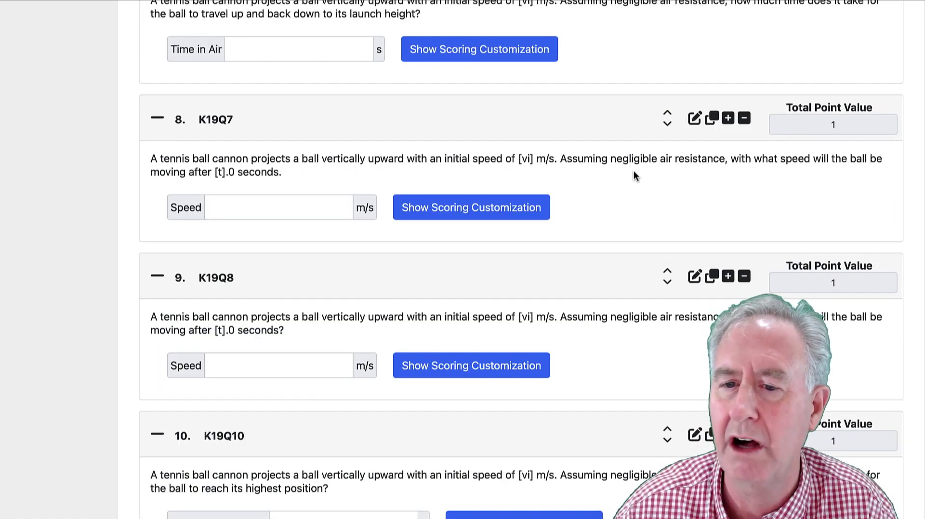
pyautogui.click(668, 435)
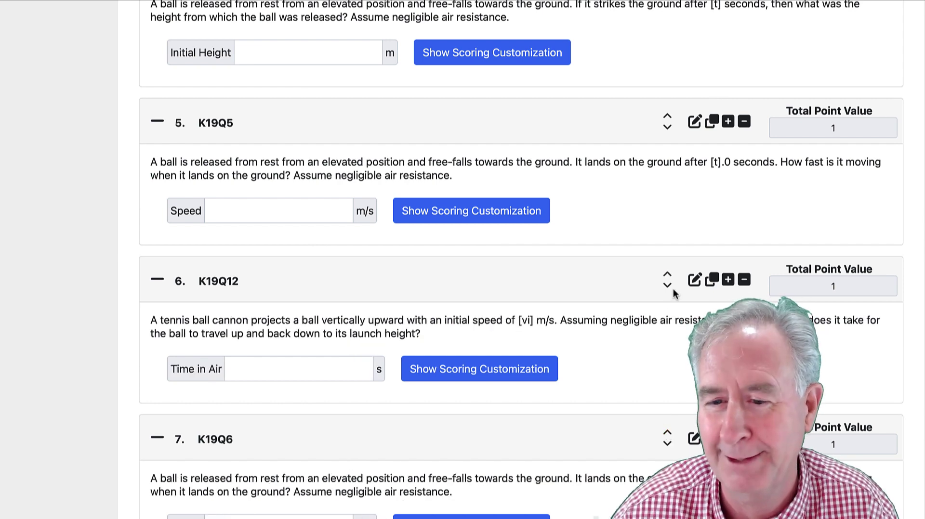
pyautogui.click(666, 275)
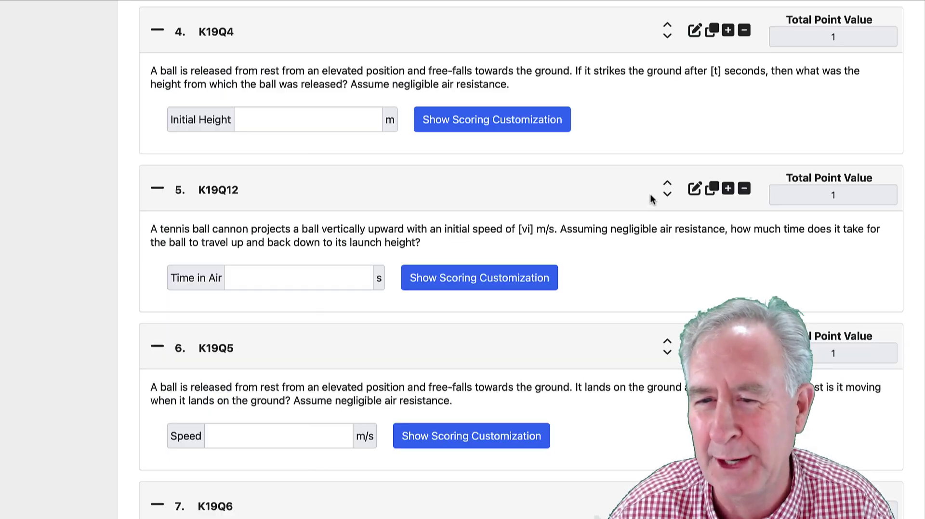
pyautogui.click(668, 183)
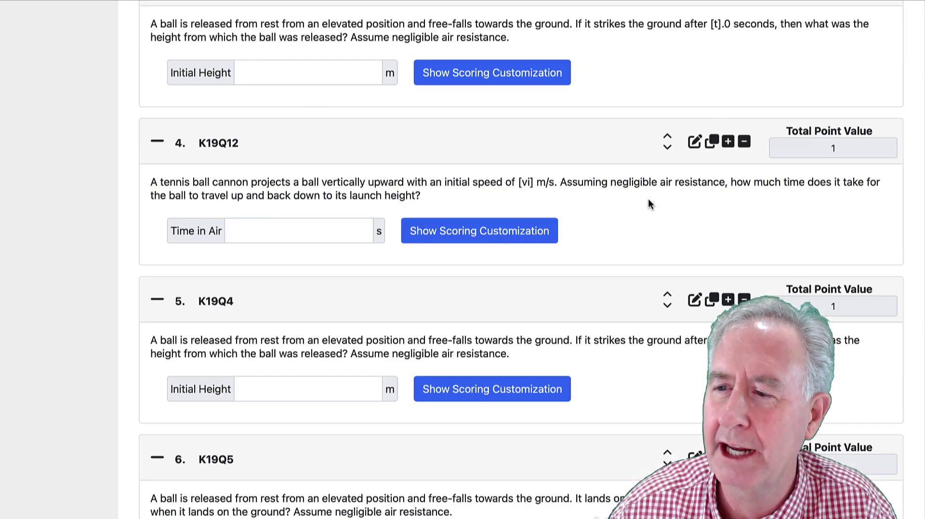
pyautogui.click(668, 140)
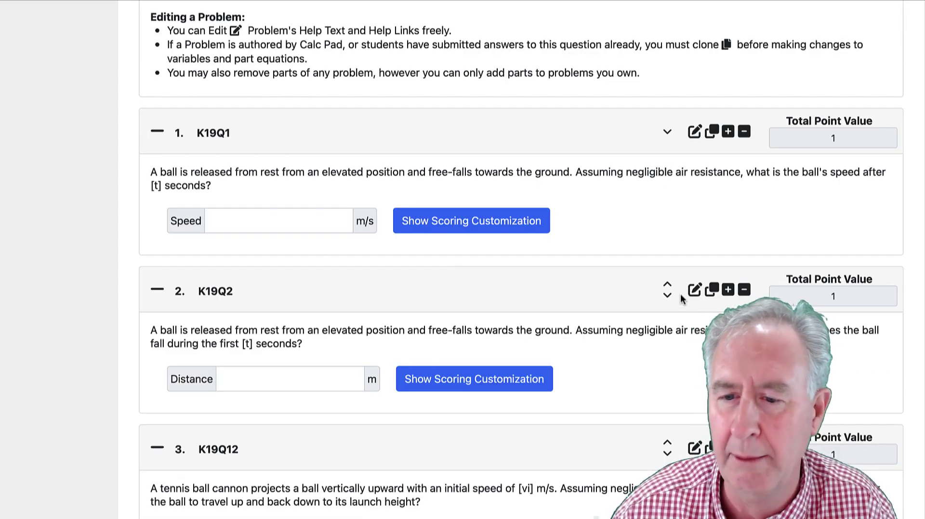
pyautogui.click(667, 442)
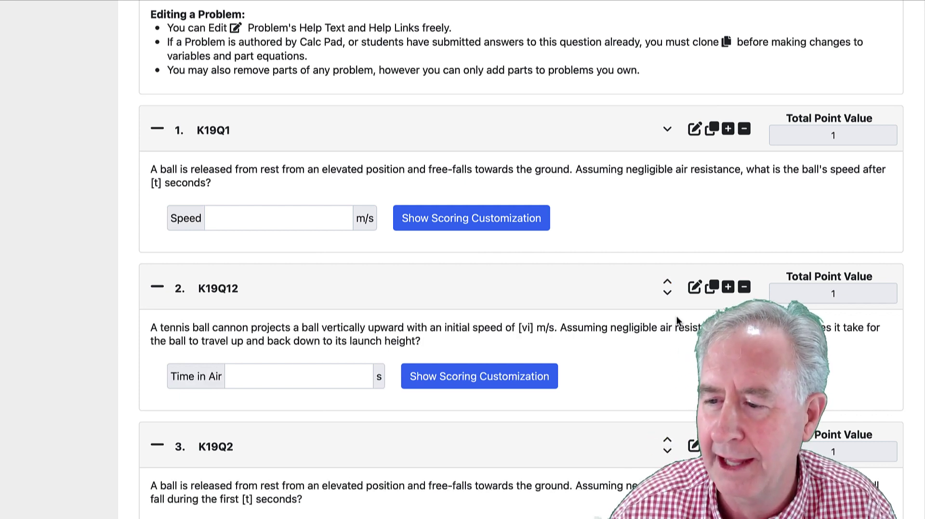
pyautogui.click(667, 284)
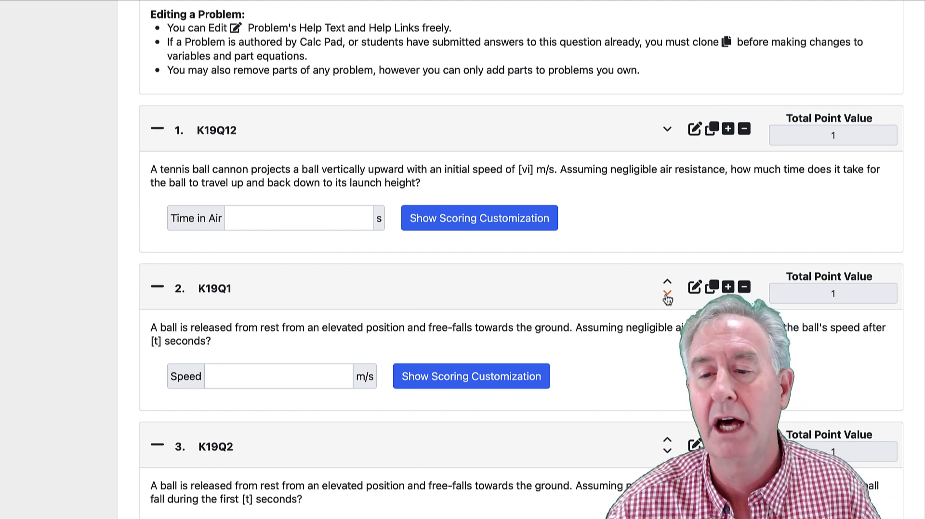
# Customize the scoring of problem K19Q2 with 4 max attempts and 4 unpenalized attempts.
pyautogui.scroll(-5, 573, 395)
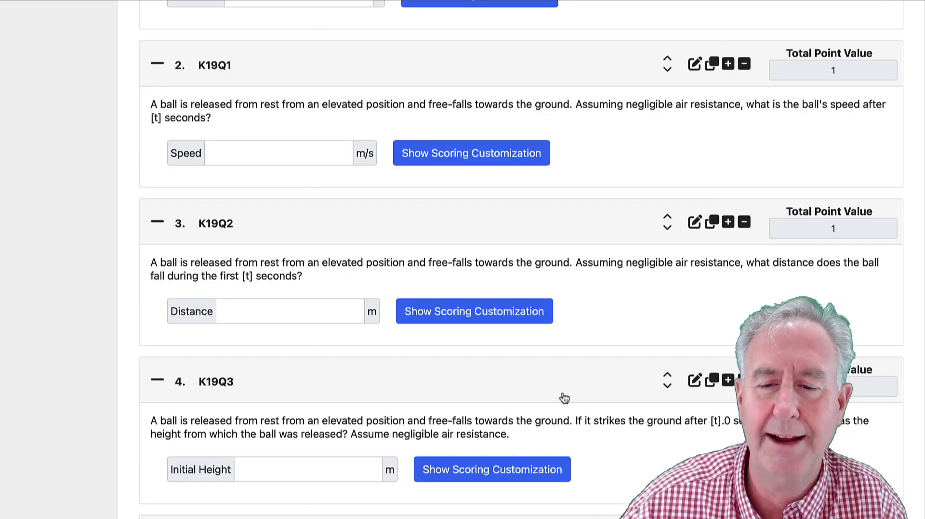
pyautogui.click(460, 314)
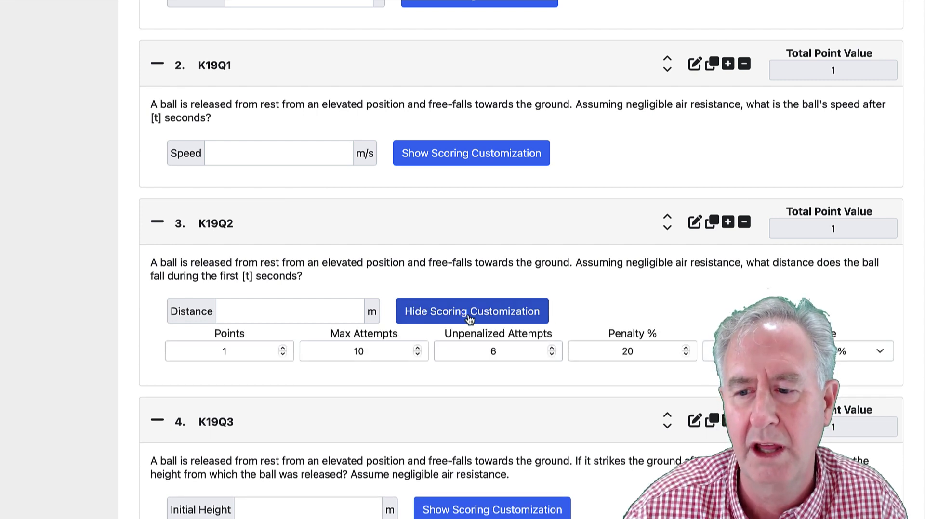
pyautogui.scroll(-1, 471, 319)
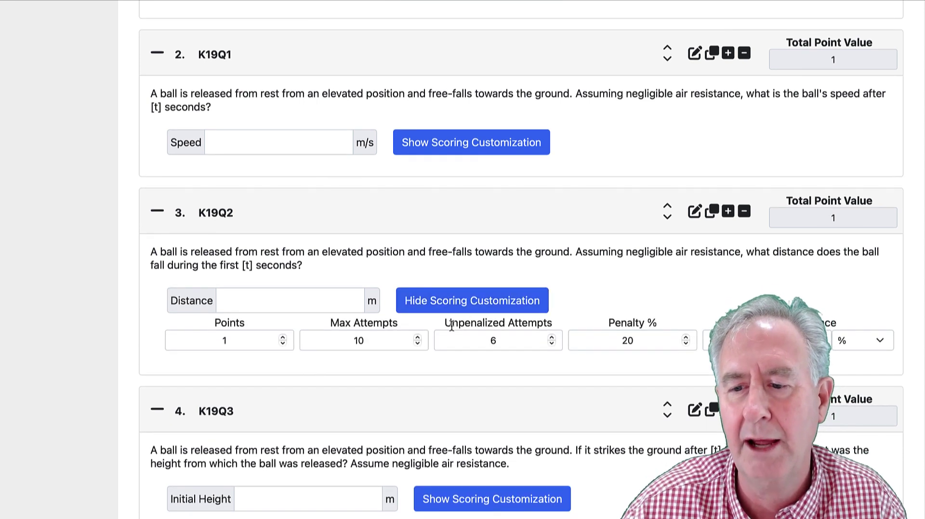
pyautogui.click(378, 349)
pyautogui.doubleClick(341, 345)
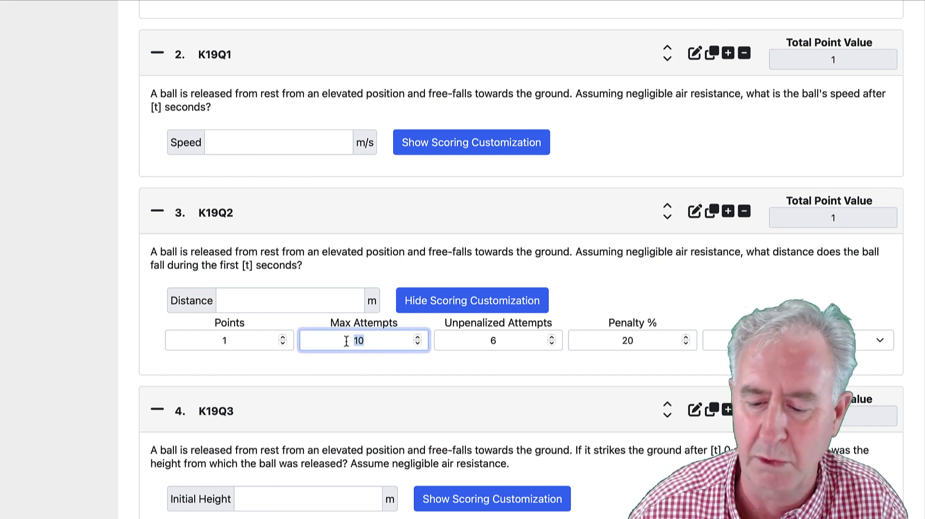
pyautogui.write('4')
pyautogui.doubleClick(597, 341)
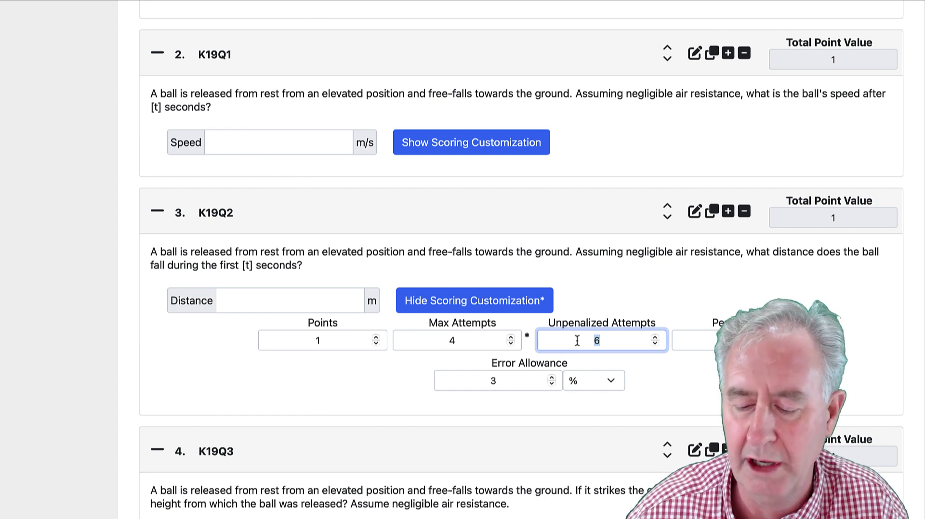
pyautogui.write('4')
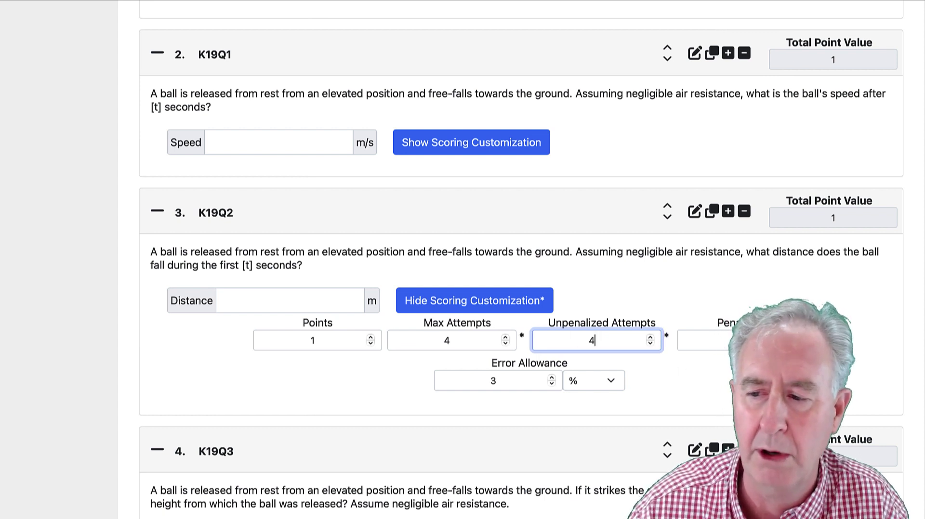
pyautogui.click(676, 383)
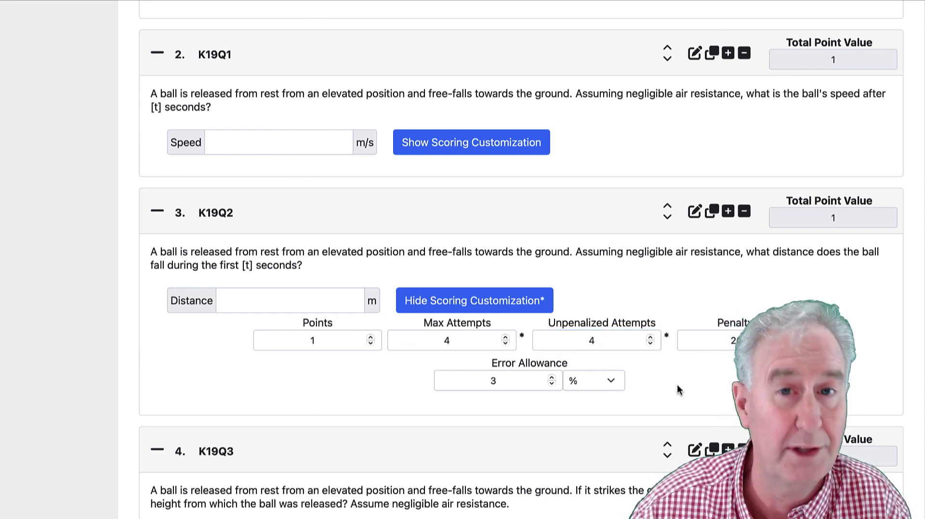
# Customize the scoring of problem K19Q6 with 20 max attempts and 20 unpenalized attempts.
pyautogui.scroll(-4, 672, 375)
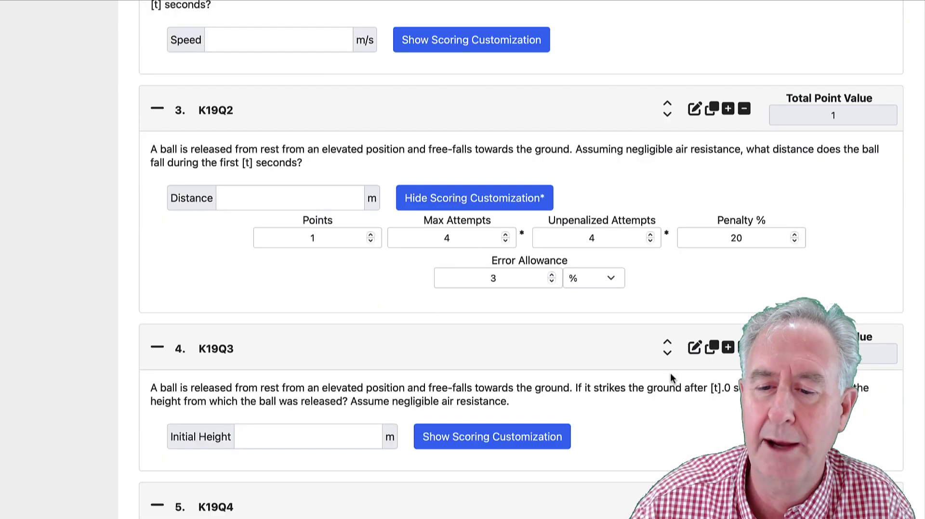
pyautogui.scroll(-9, 669, 375)
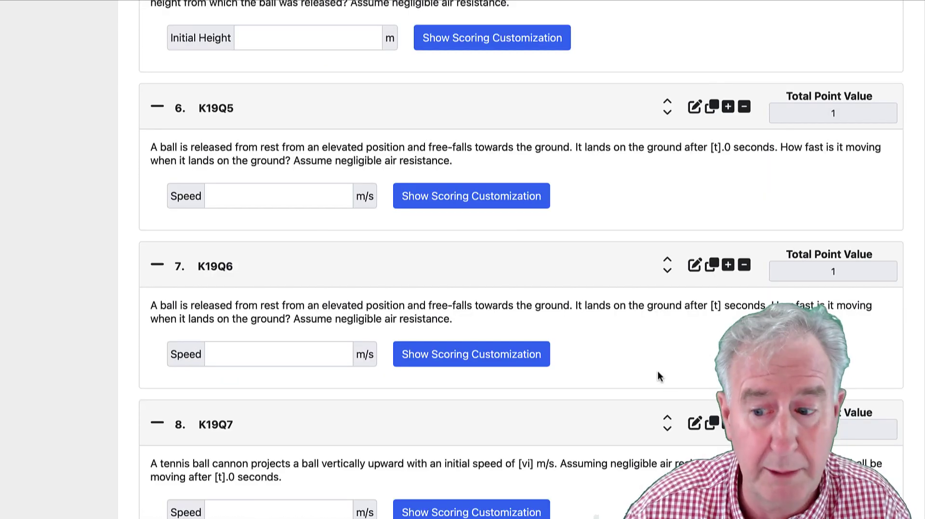
pyautogui.click(485, 365)
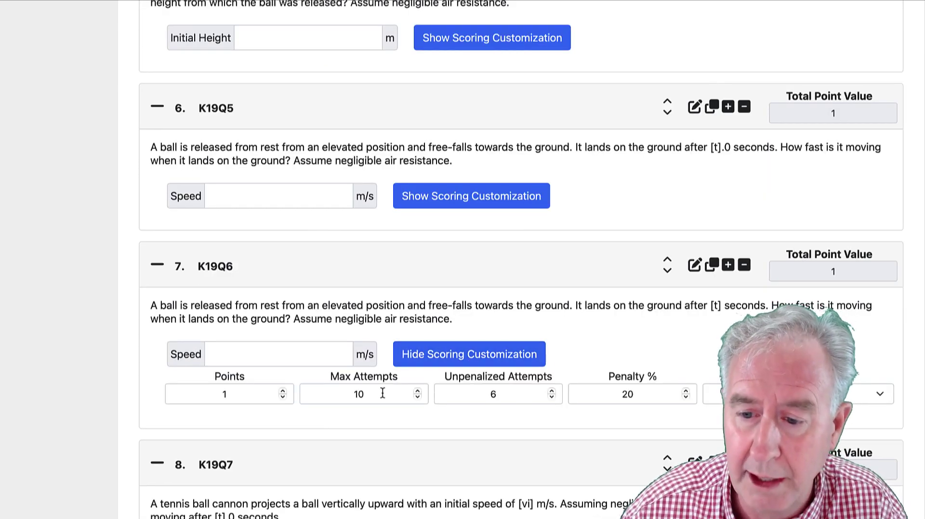
pyautogui.moveTo(375, 395); pyautogui.dragTo(345, 393)
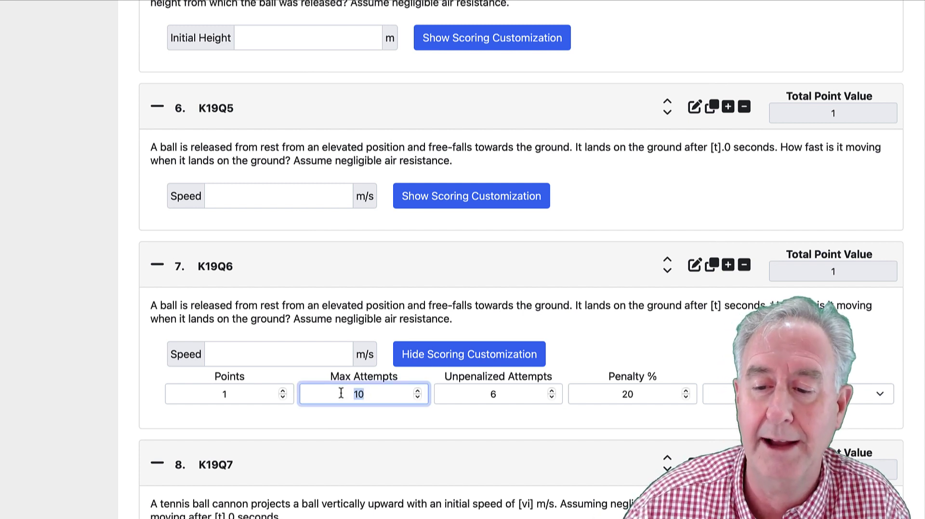
pyautogui.write('20')
pyautogui.click(609, 396)
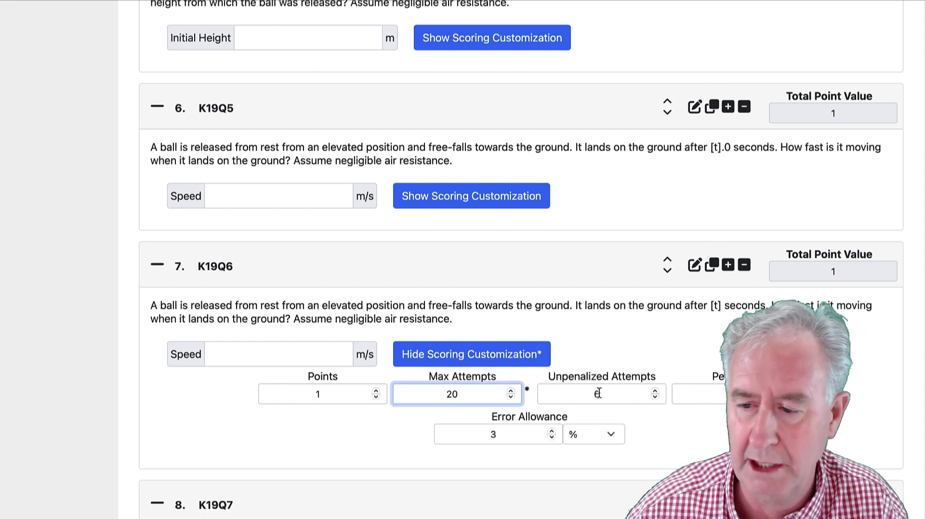
pyautogui.moveTo(609, 396); pyautogui.dragTo(583, 397)
pyautogui.write('20')
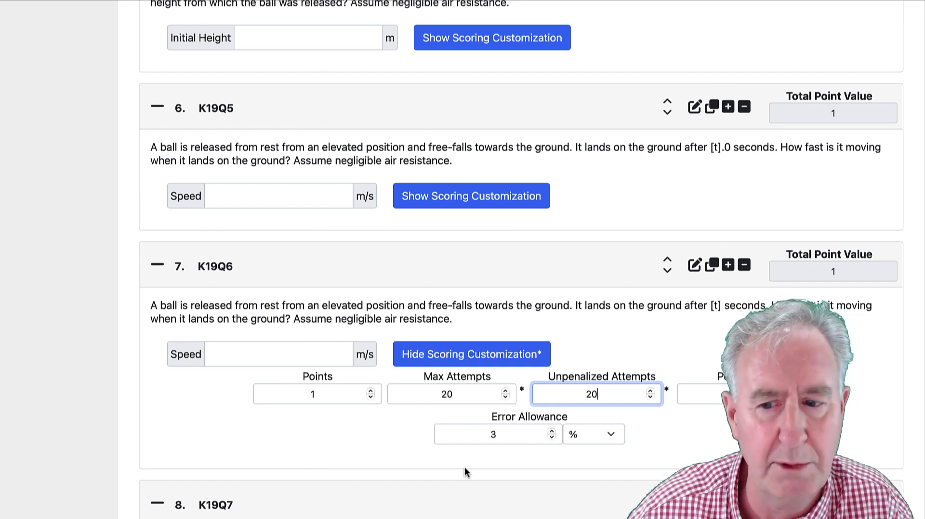
# Customize the scoring of problem K19Q10 so that it is worth 3 points.
pyautogui.scroll(-10, 373, 434)
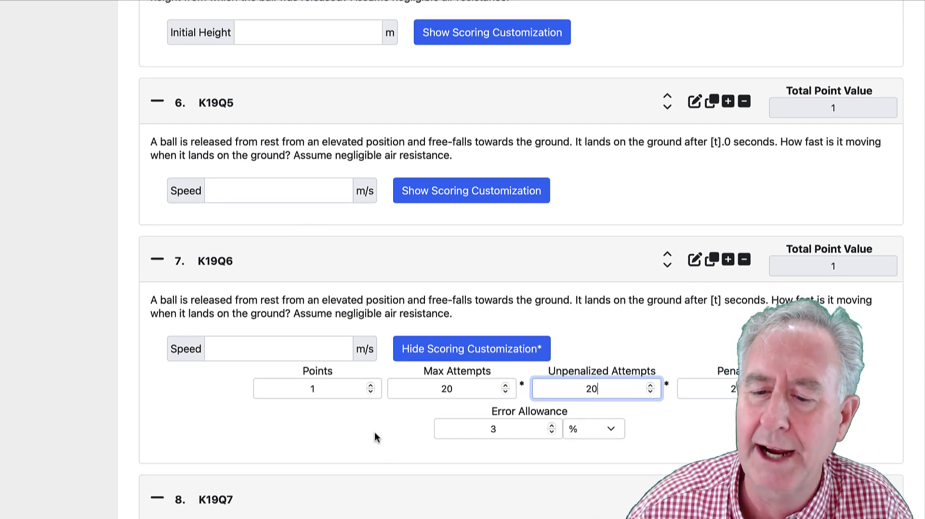
pyautogui.scroll(-1, 366, 442)
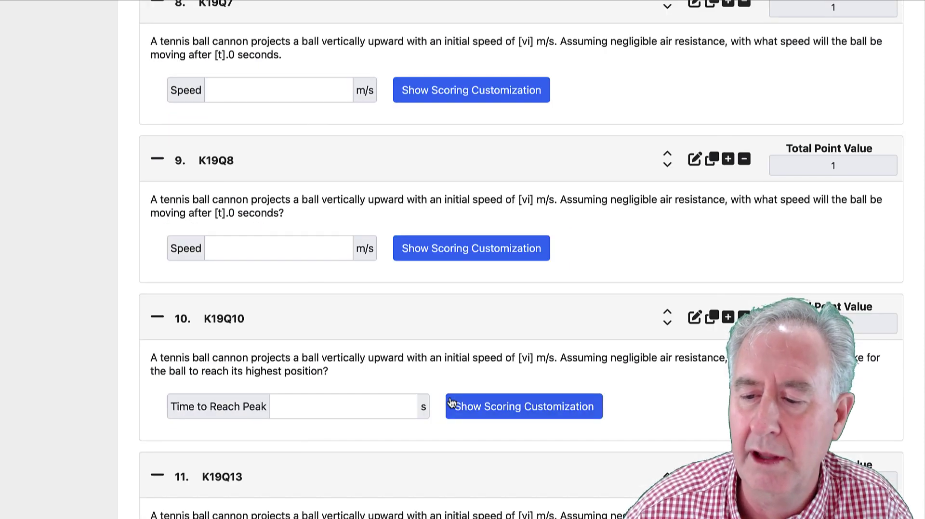
pyautogui.click(503, 409)
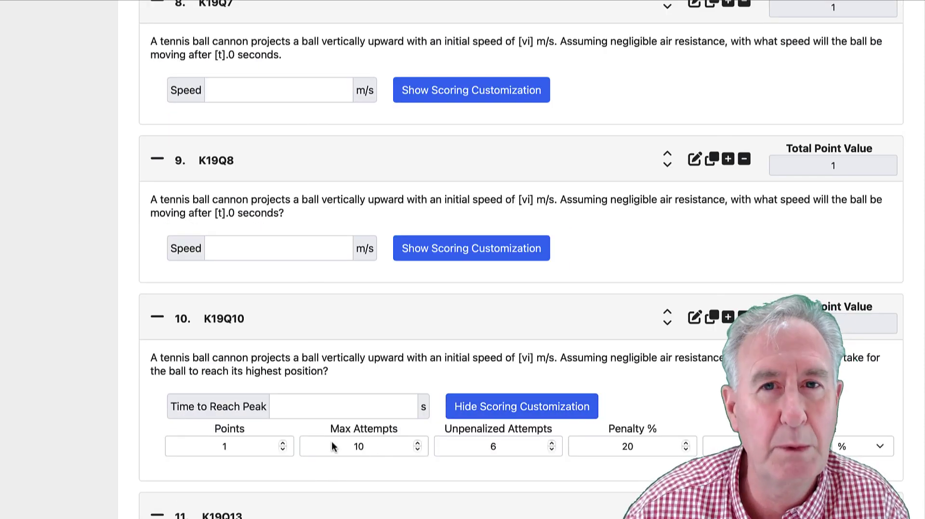
pyautogui.doubleClick(233, 447)
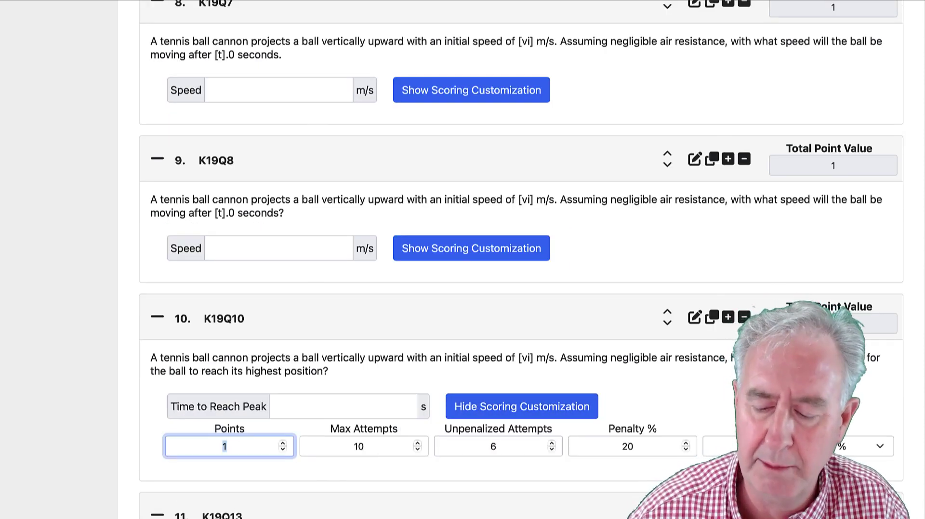
pyautogui.write('3')
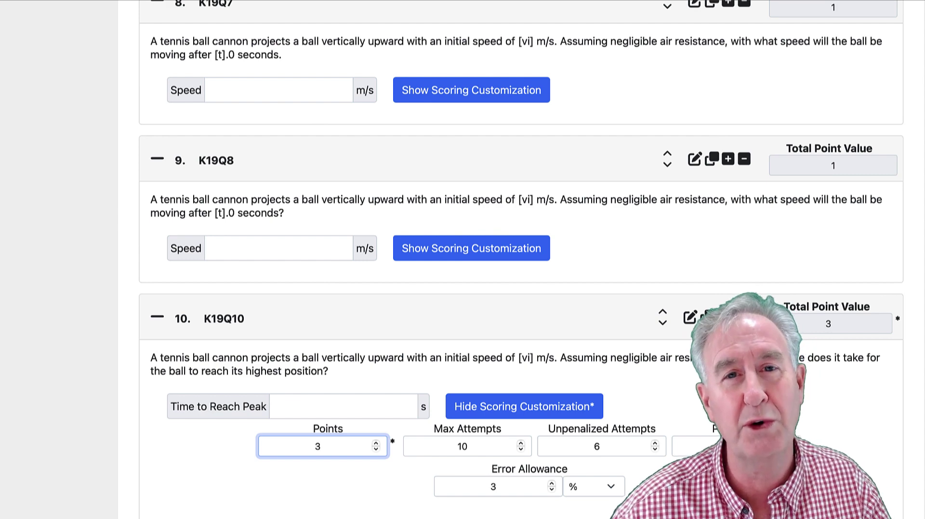
# Save the customized Set K19: Free Fall 1 assignment and close the Assignment Builder.
pyautogui.scroll(3, 664, 345)
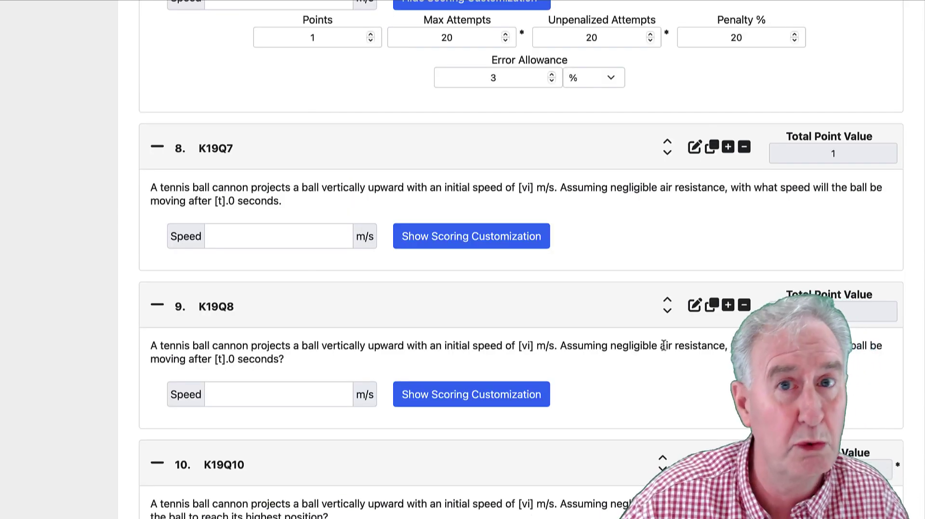
pyautogui.scroll(4, 665, 341)
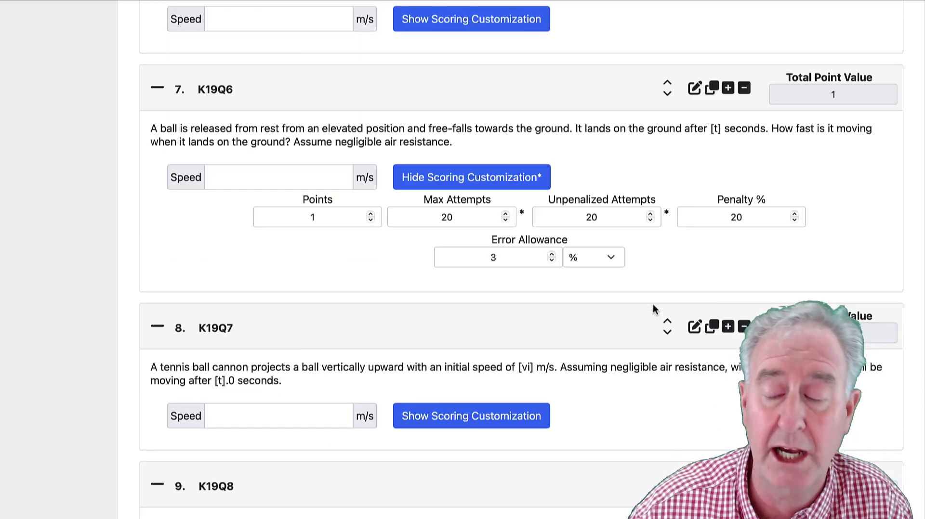
pyautogui.scroll(3, 652, 310)
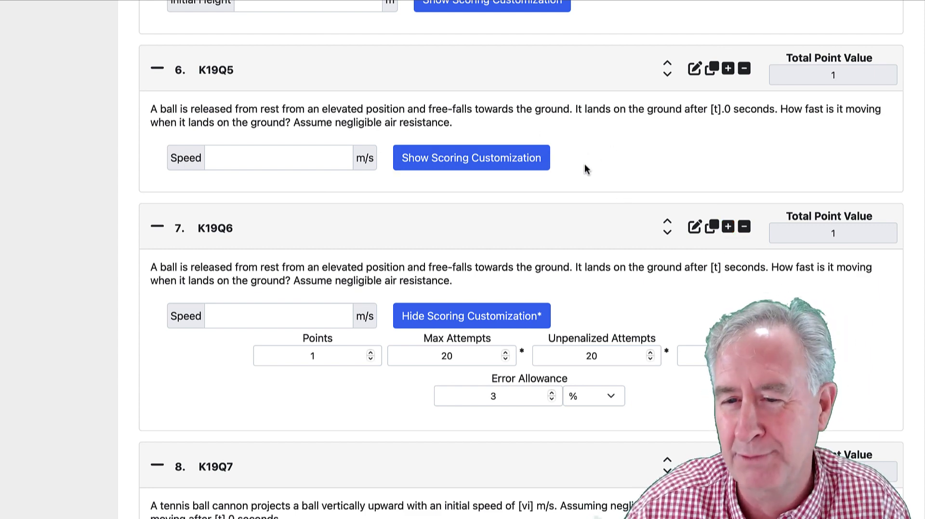
pyautogui.scroll(15, 248, 202)
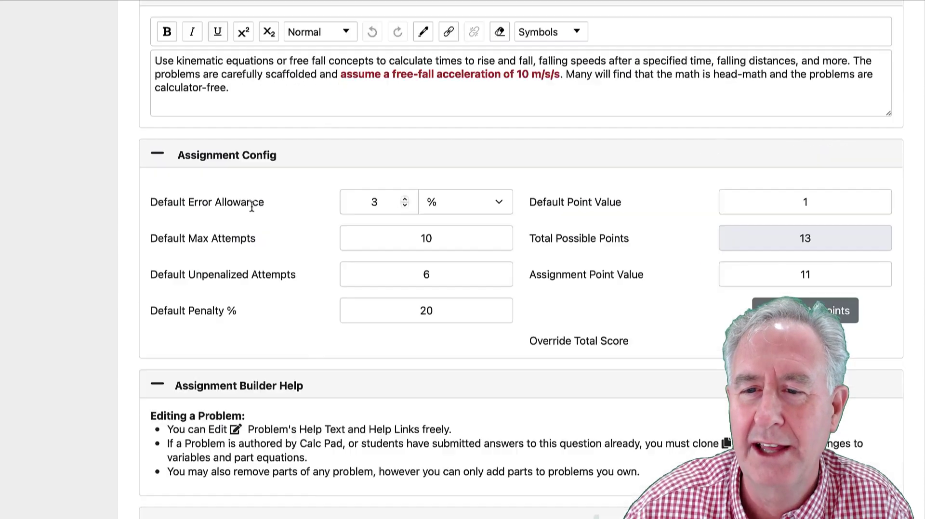
pyautogui.scroll(7, 251, 206)
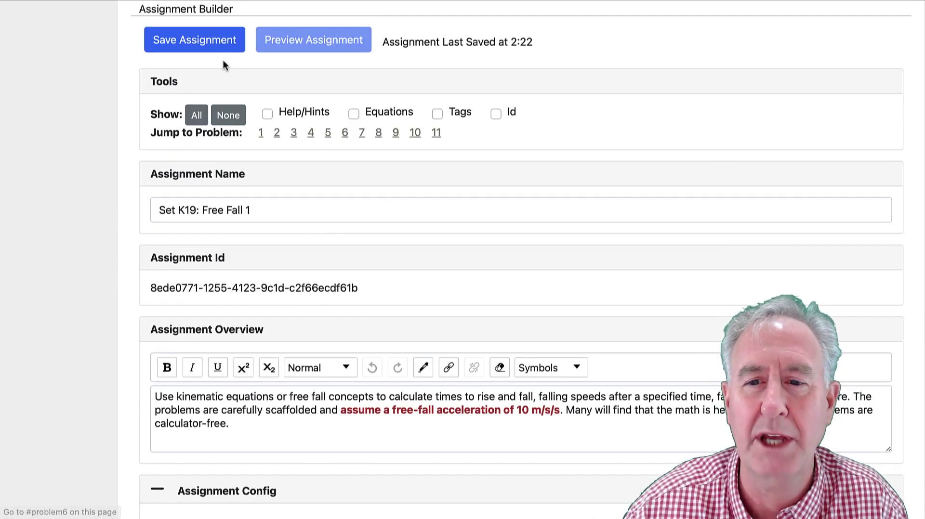
pyautogui.click(212, 43)
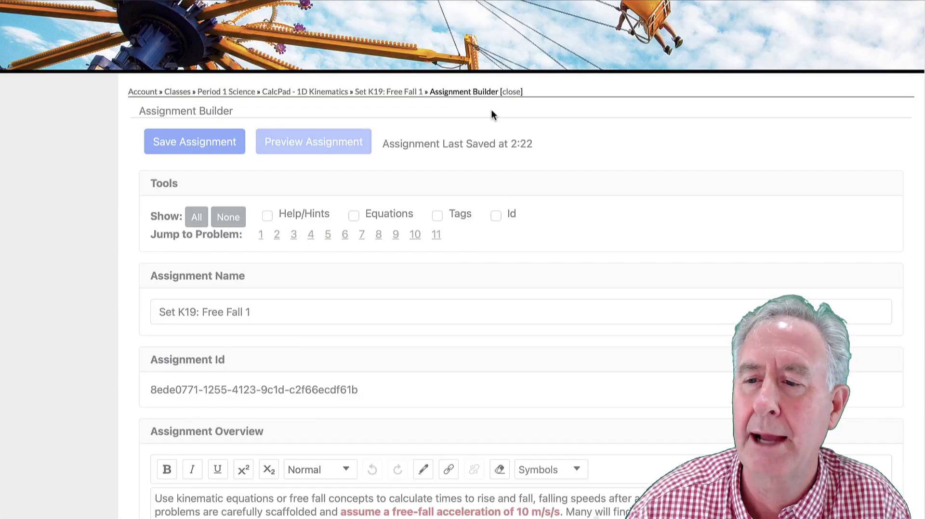
pyautogui.click(511, 92)
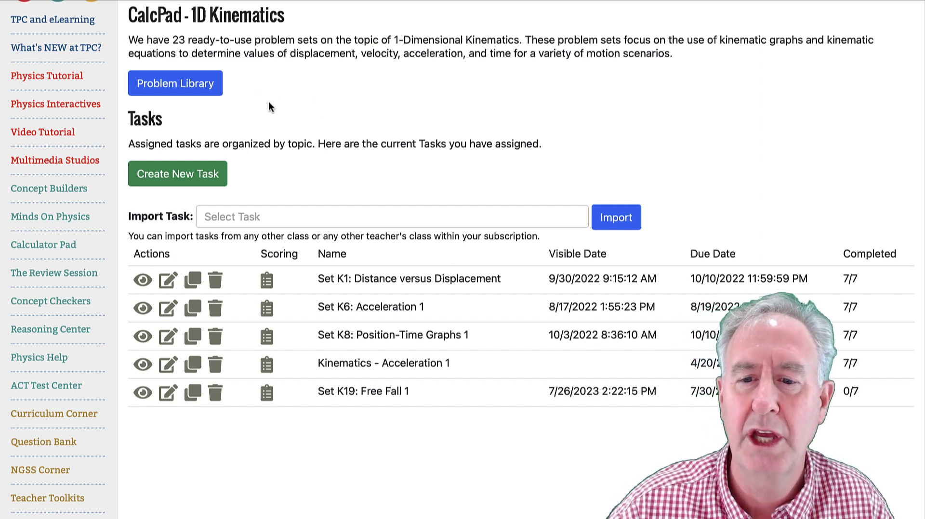
# Start creating a new task in the CalcPad - 1D Kinematics topic.
pyautogui.click(218, 176)
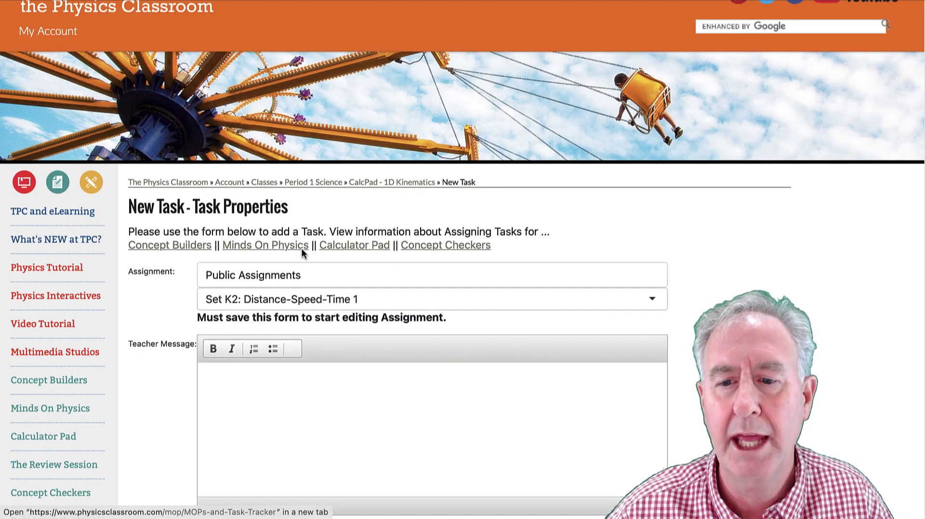
pyautogui.scroll(-2, 623, 274)
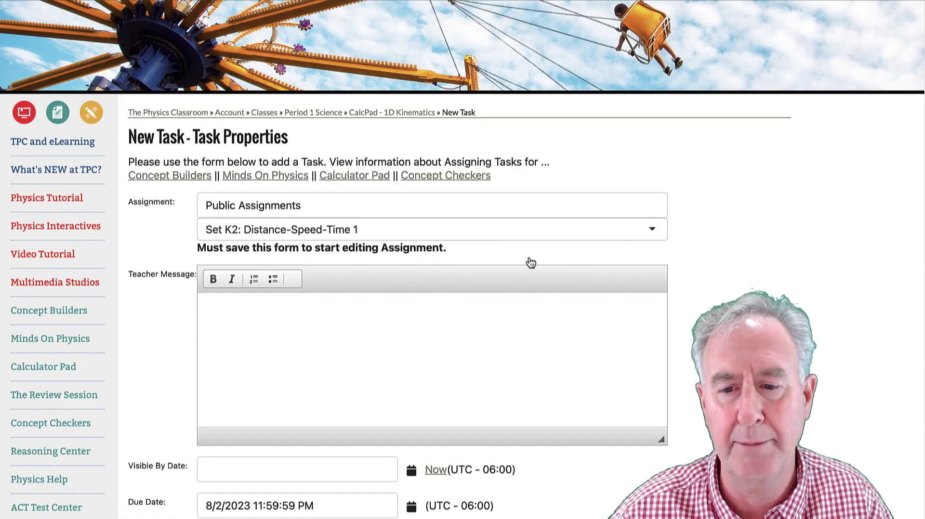
pyautogui.click(242, 209)
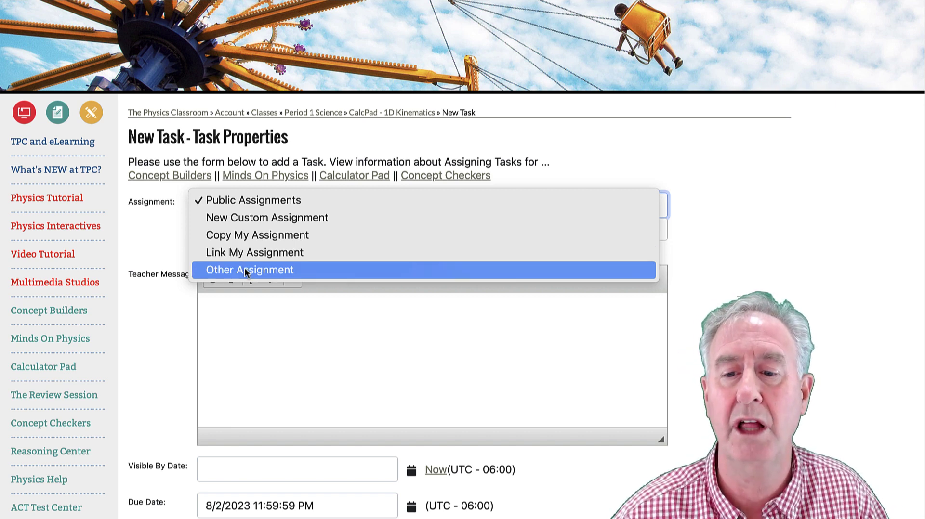
pyautogui.click(244, 270)
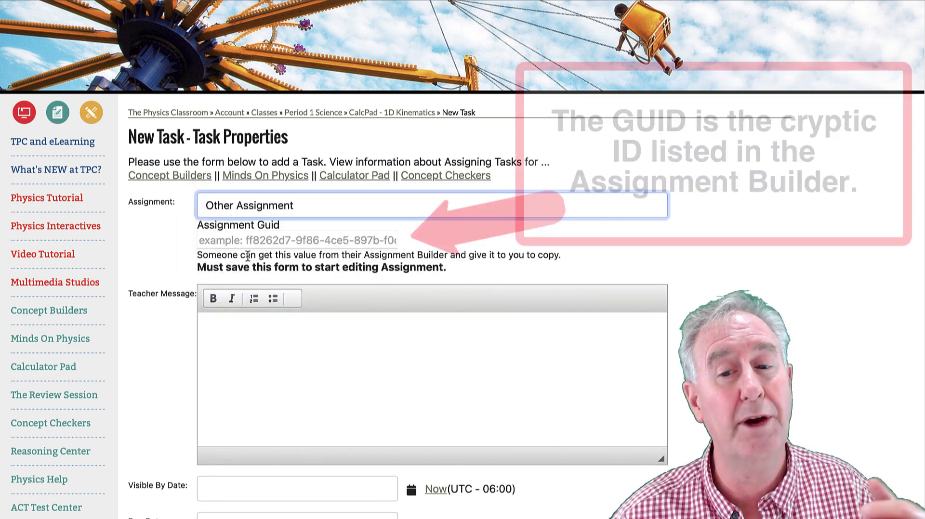
pyautogui.click(251, 242)
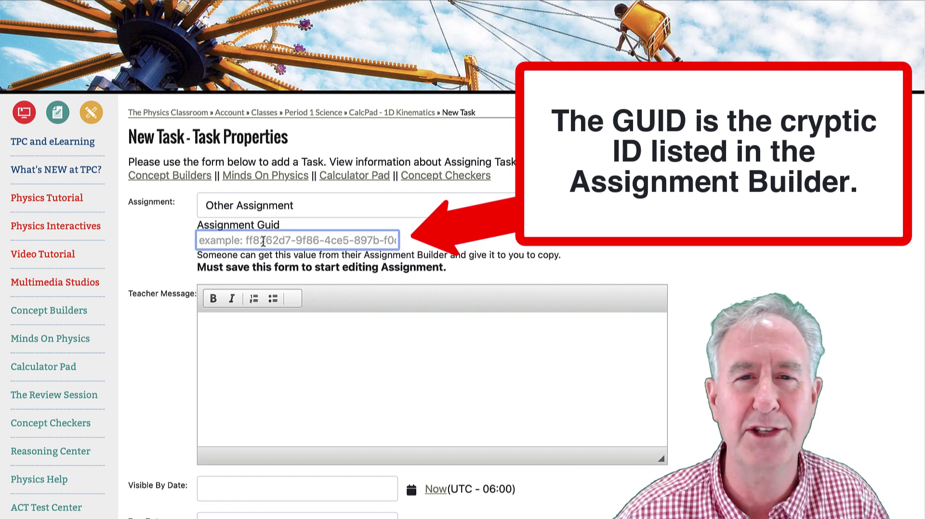
# Base the task on a New Custom Assignment and name it "Free Fall Problem Set".
pyautogui.click(253, 208)
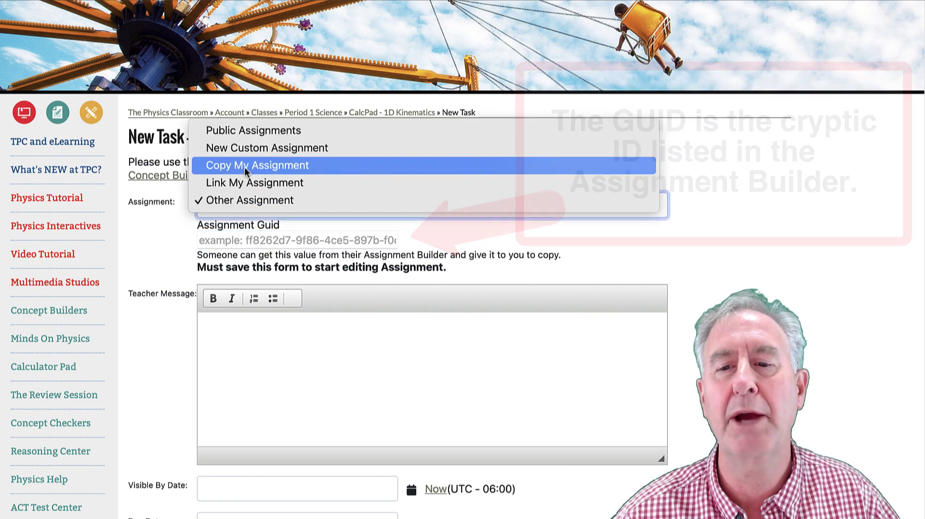
pyautogui.click(239, 149)
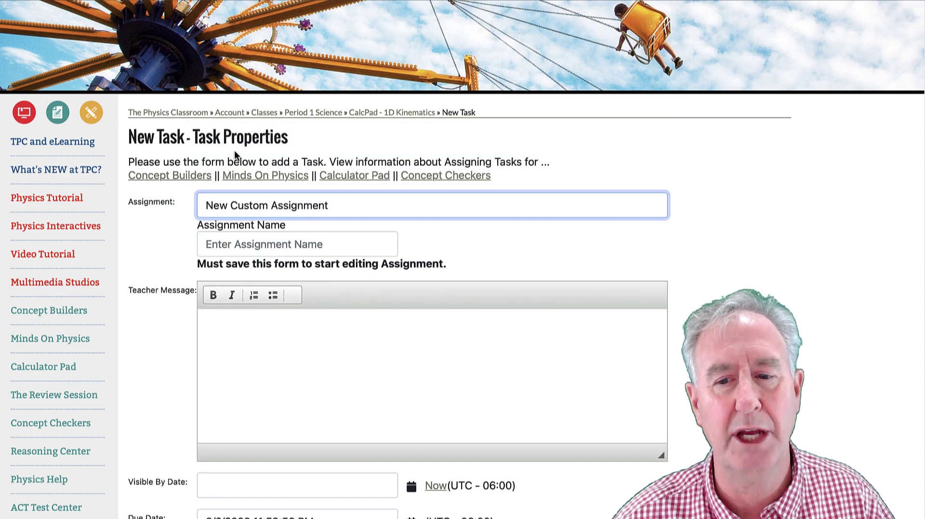
pyautogui.scroll(-3, 490, 323)
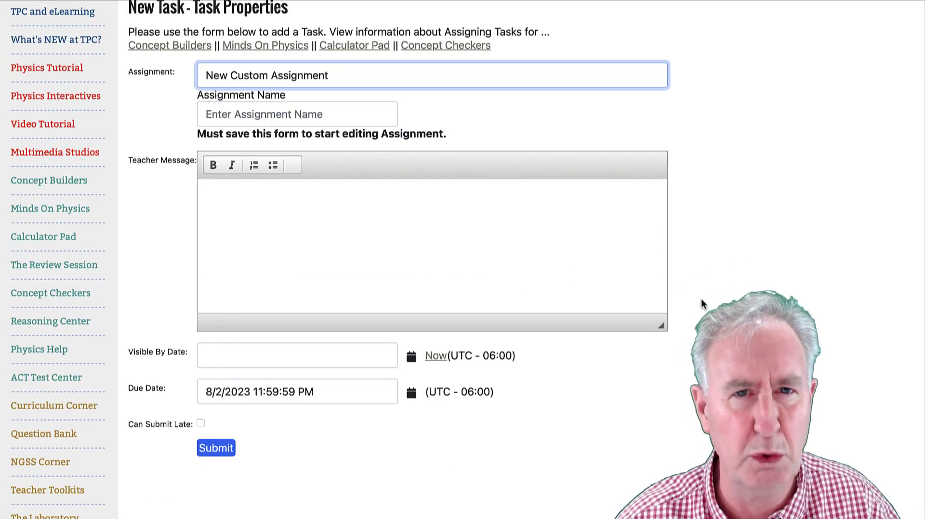
pyautogui.press('Tab')
pyautogui.write('Free Fall Problem Set')
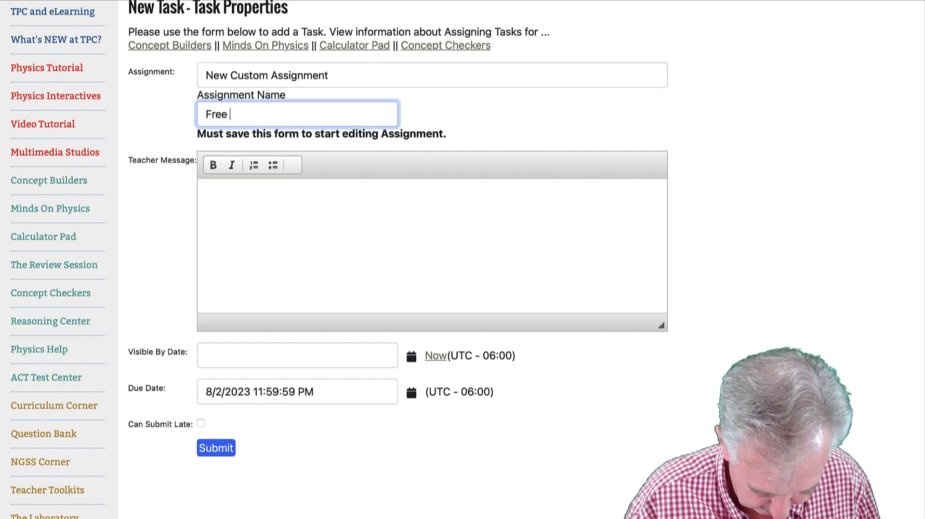
# Enter the teacher message "These problems are d on Friday at 5 PM" for the new task.
pyautogui.press('Tab')
pyautogui.write('These problems are d on Frida')
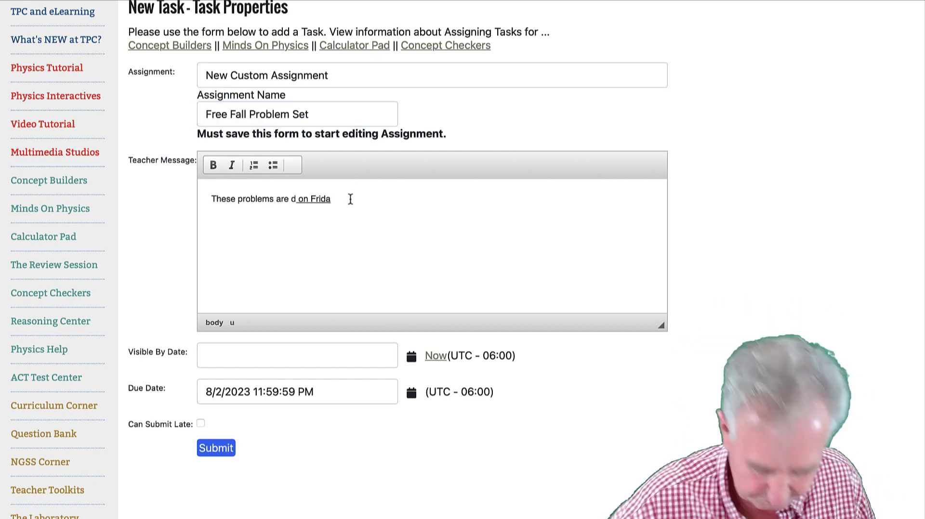
pyautogui.write('y at 5 PM')
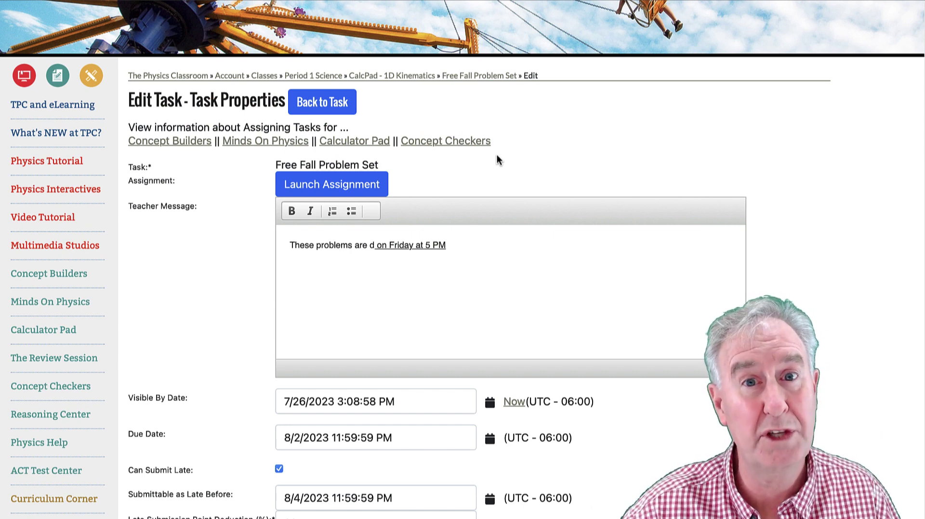
# Launch the assignment for editing and set its defaults to 10 max attempts, 6 unpenalized attempts and a 20% penalty.
pyautogui.click(361, 188)
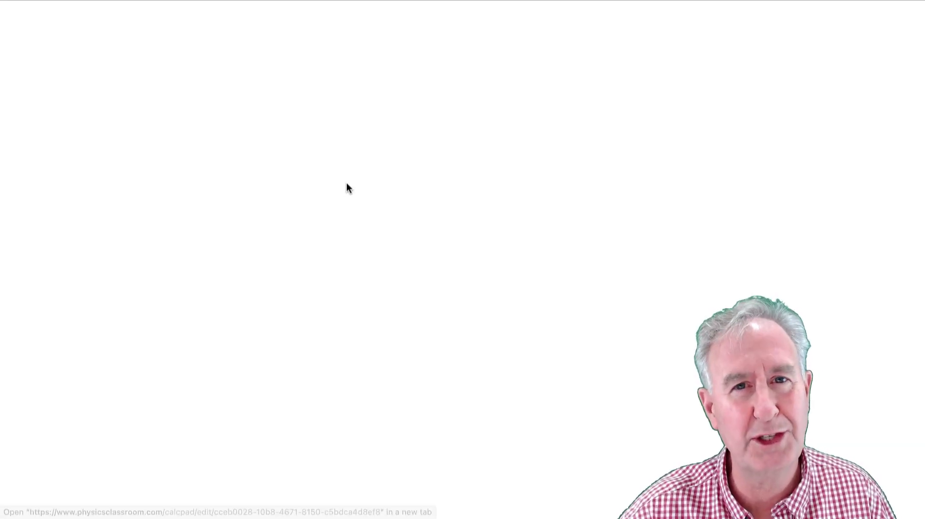
pyautogui.scroll(-10, 421, 230)
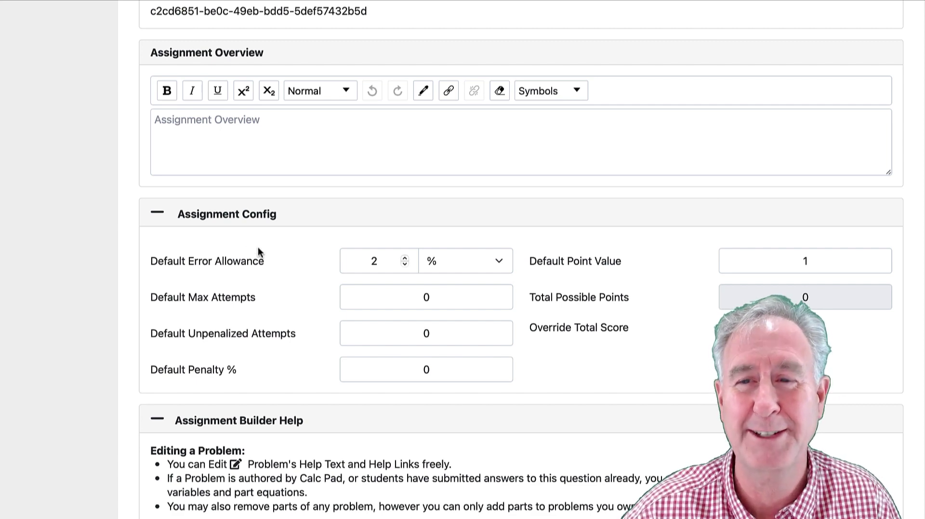
pyautogui.click(426, 297)
pyautogui.write('10')
pyautogui.press('Tab')
pyautogui.write('6')
pyautogui.press('Tab')
pyautogui.write('20')
# Write the assignment overview "Use your practice probelms from class to complete this problem set by the end of the week.".
pyautogui.click(275, 136)
pyautogui.write('Use your practice probelms from class to complete this problem set by the end of the week.')
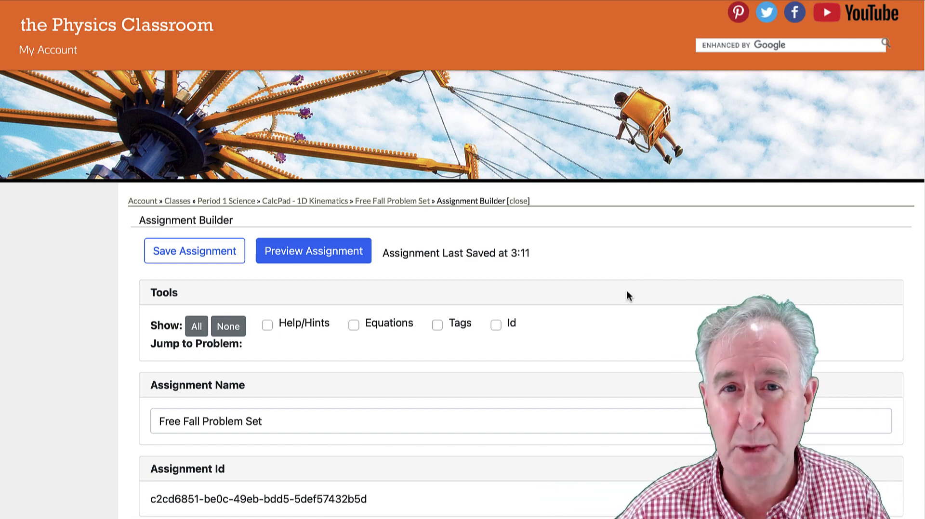
# Start adding a problem to the assignment, choosing to select an existing one.
pyautogui.scroll(-5, 605, 314)
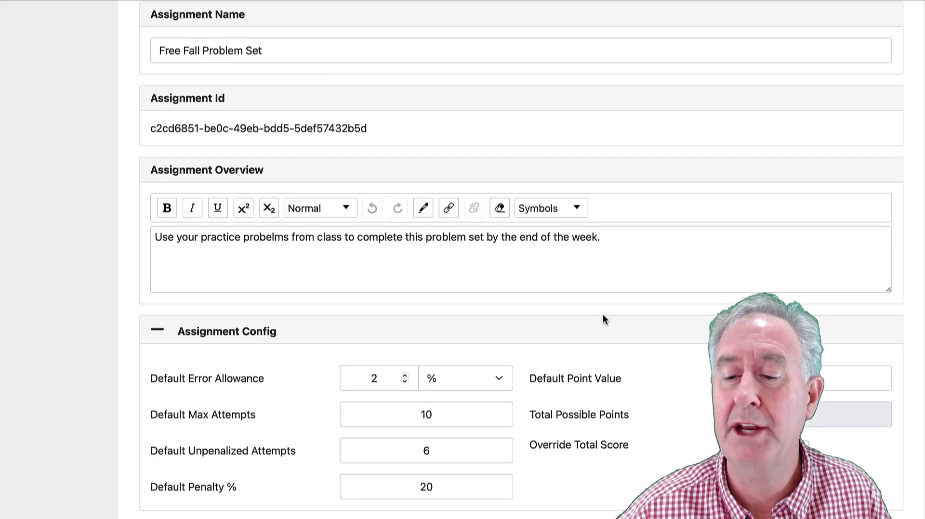
pyautogui.scroll(-4, 603, 314)
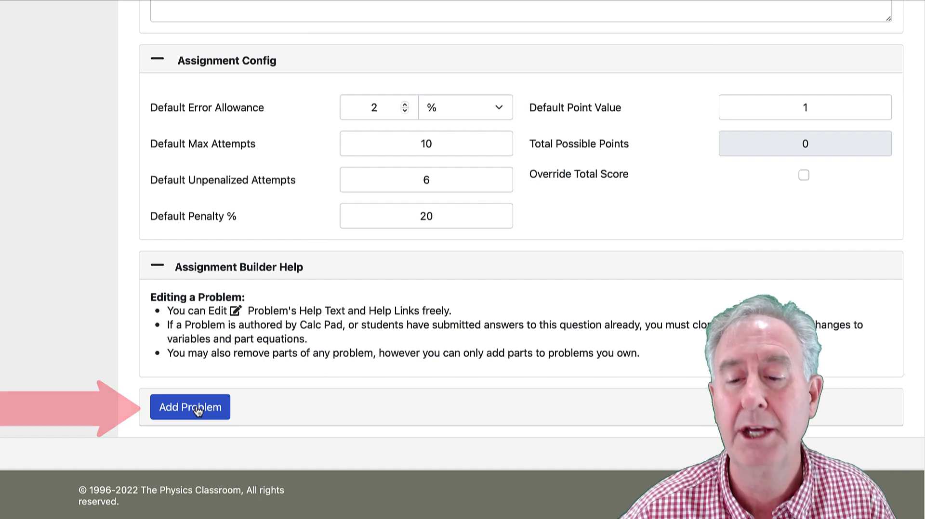
pyautogui.click(198, 410)
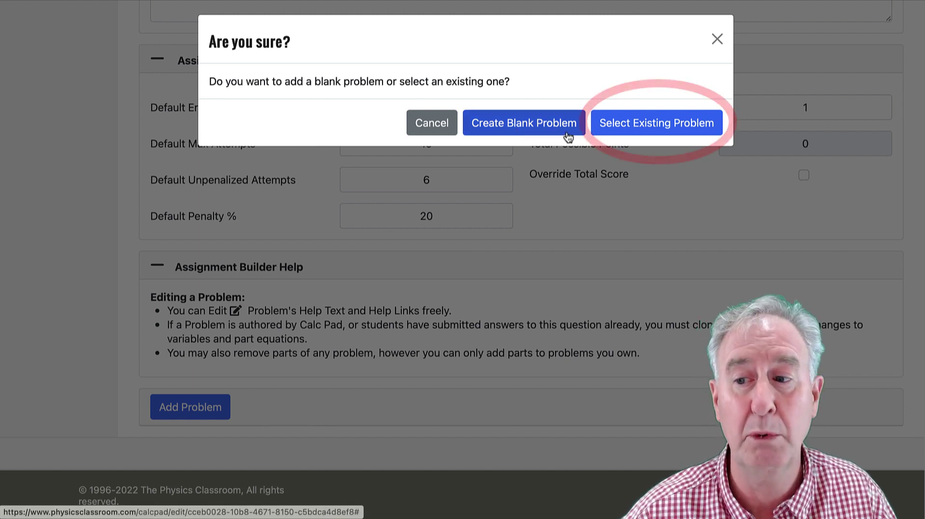
pyautogui.click(617, 126)
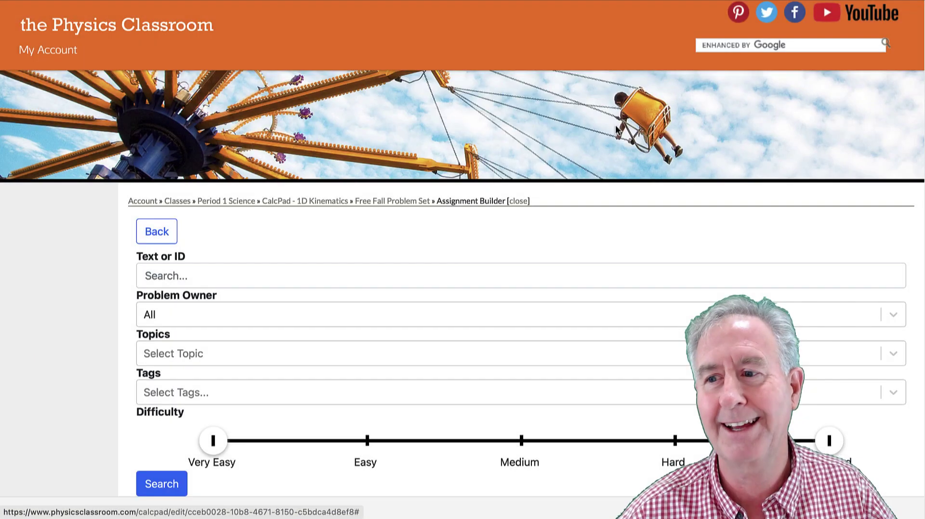
# Search the existing problems for the ID text K20Q.
pyautogui.scroll(-1, 611, 188)
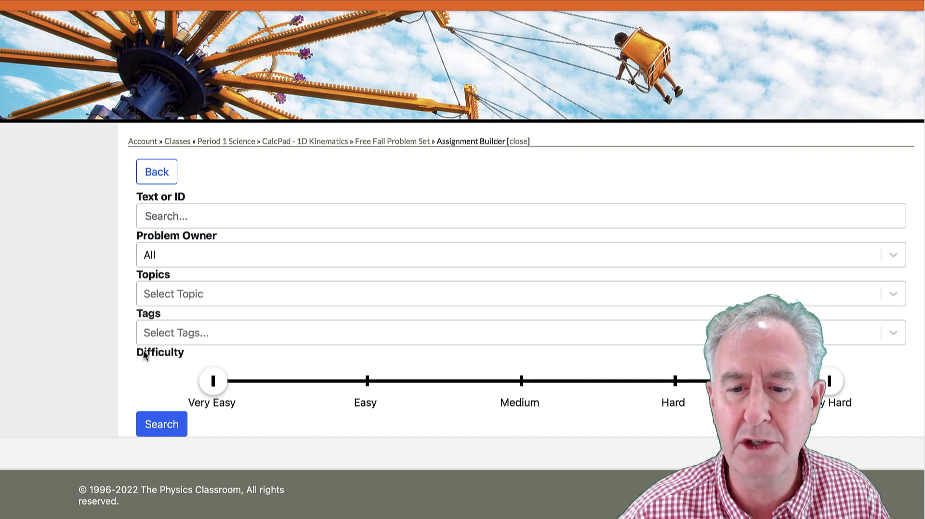
pyautogui.click(183, 220)
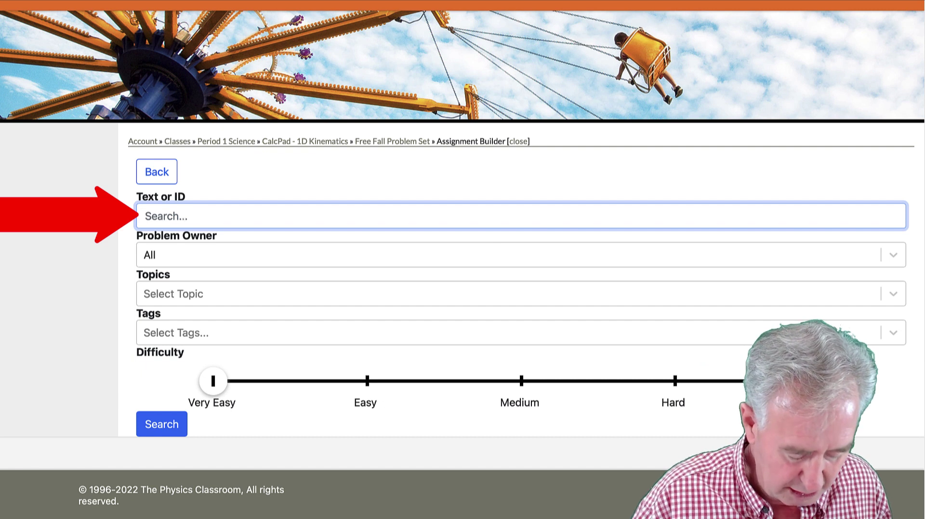
pyautogui.write('K')
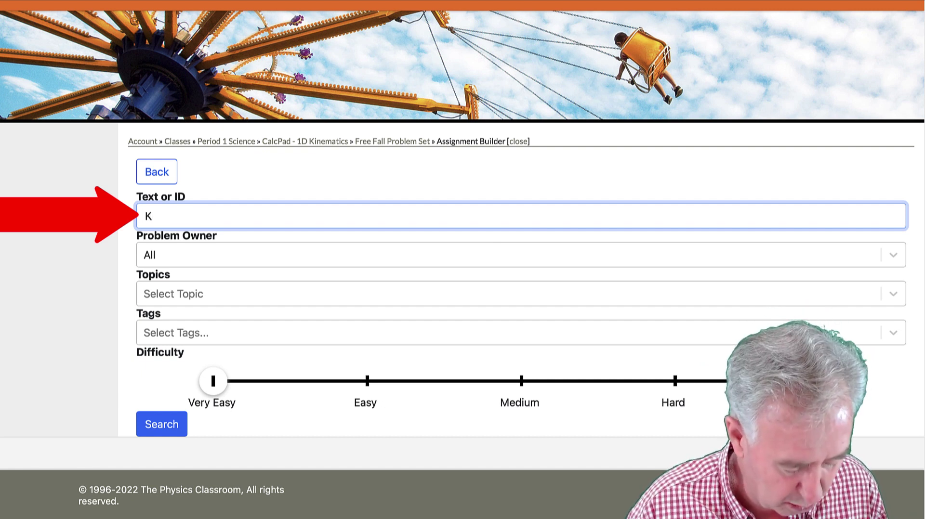
pyautogui.write('20')
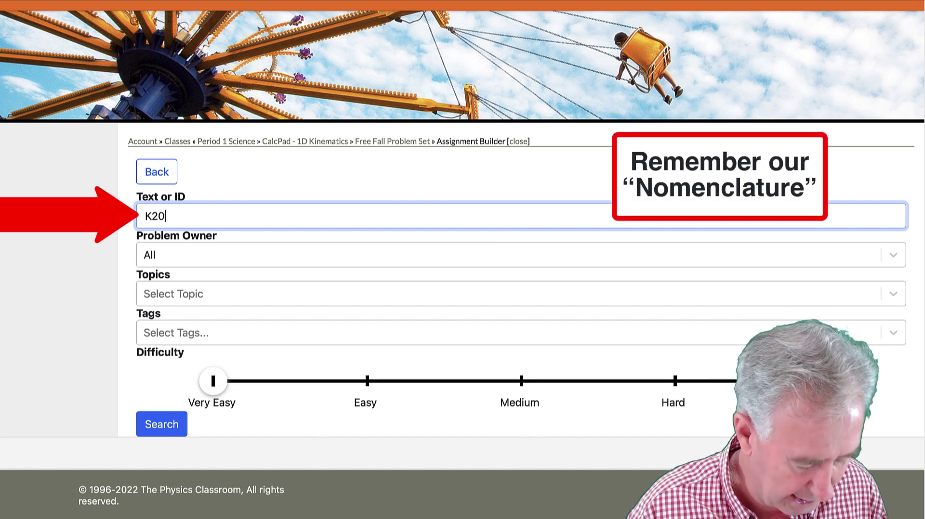
pyautogui.write('Q')
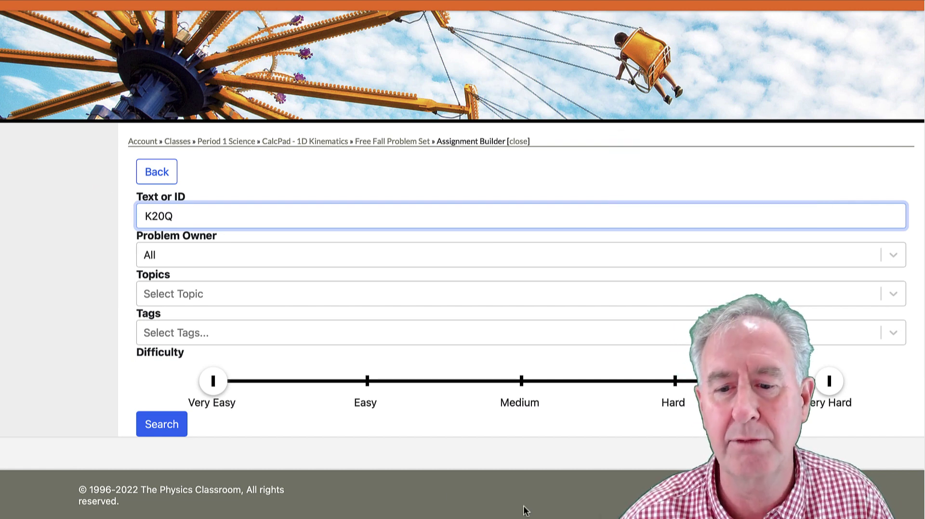
pyautogui.click(145, 433)
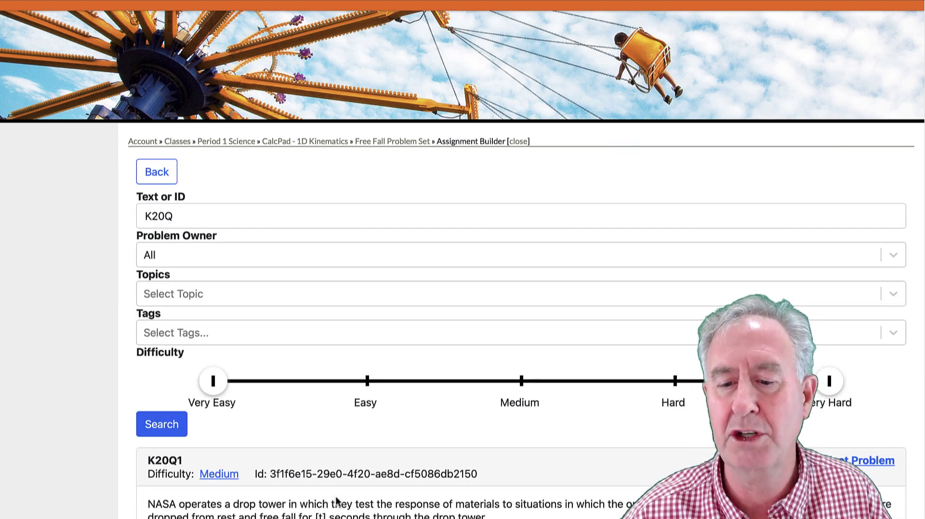
# Select problems K20Q1, K20Q4 and K20Q5 from the search results and add them to the assignment.
pyautogui.scroll(-4, 405, 467)
pyautogui.scroll(-9, 404, 466)
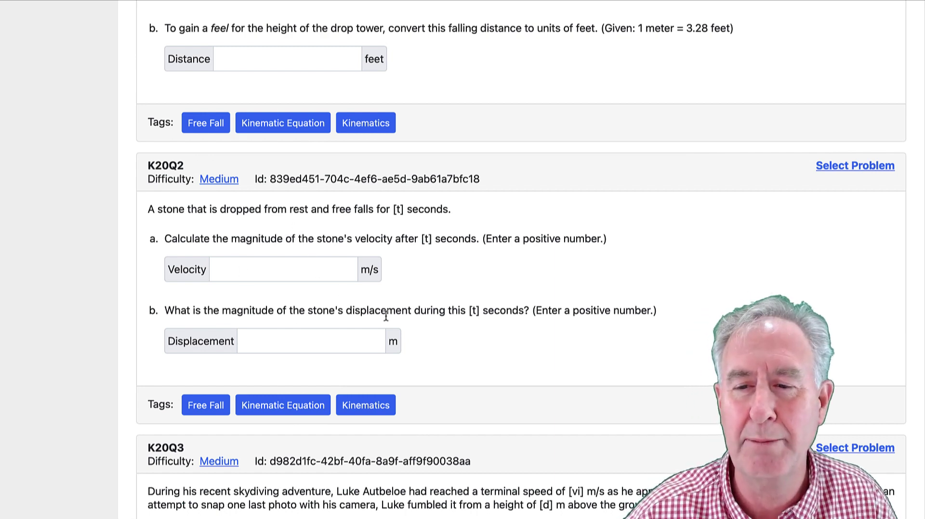
pyautogui.scroll(5, 398, 316)
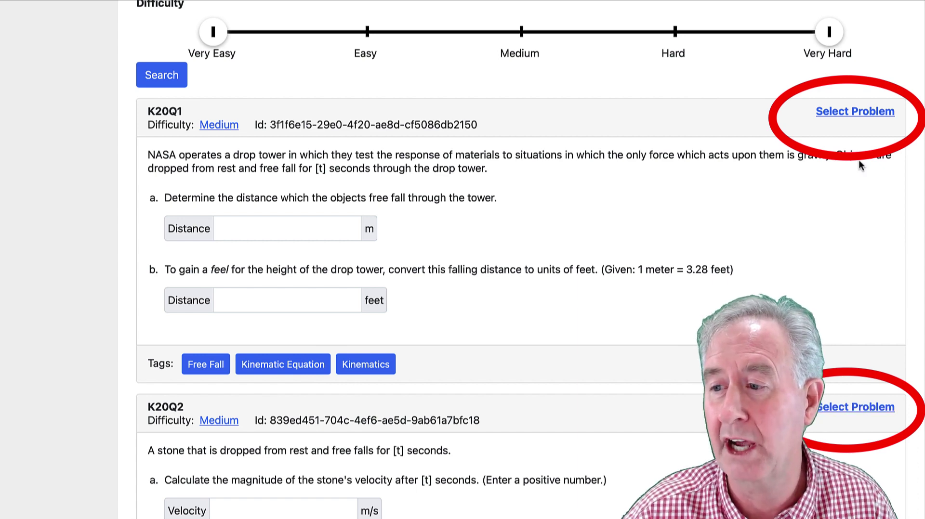
pyautogui.click(855, 115)
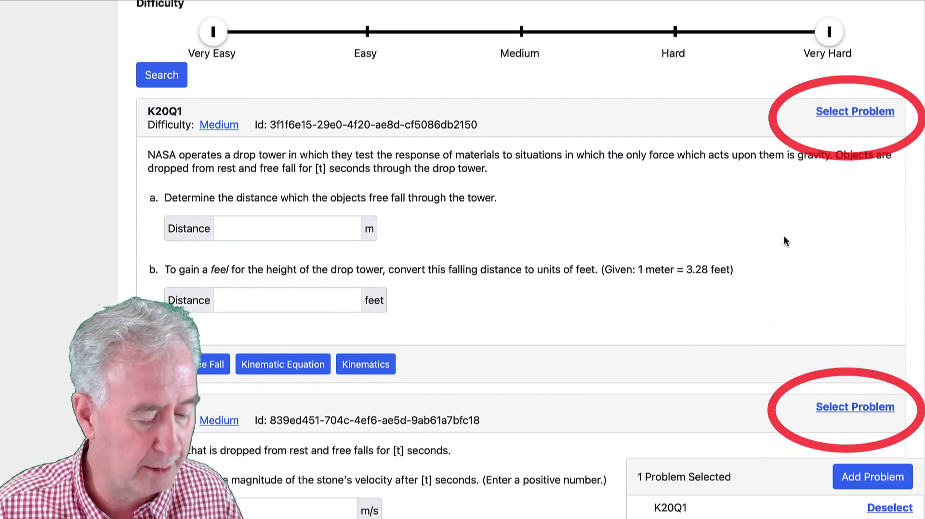
pyautogui.scroll(-8, 783, 236)
pyautogui.scroll(-5, 782, 241)
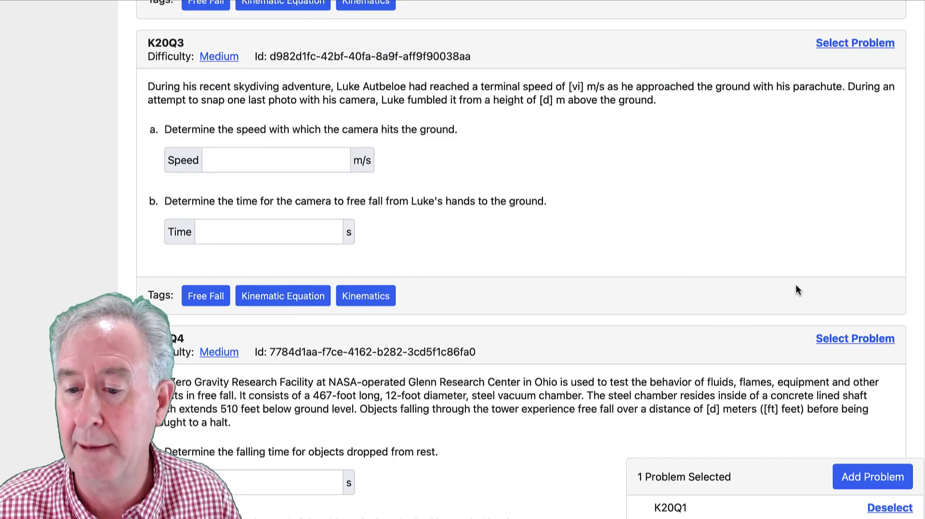
pyautogui.click(855, 342)
pyautogui.scroll(-9, 835, 256)
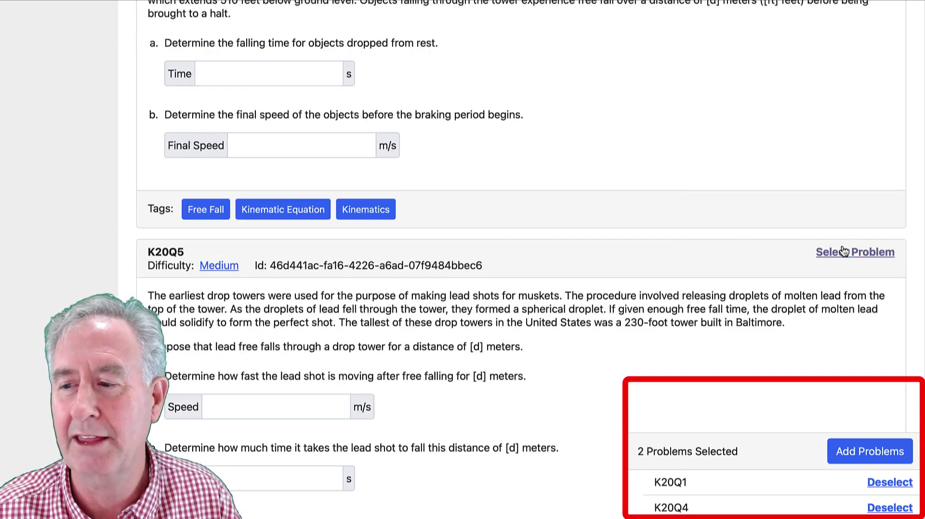
pyautogui.click(842, 245)
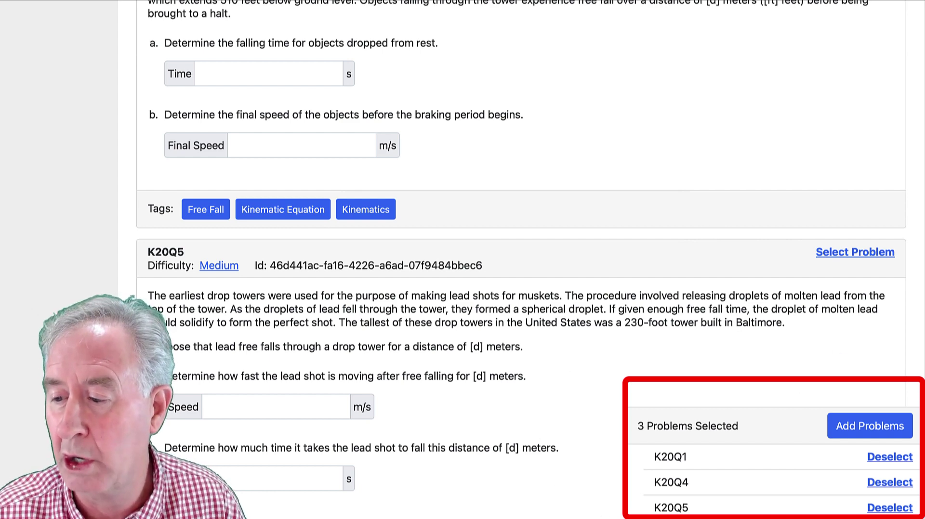
pyautogui.click(868, 426)
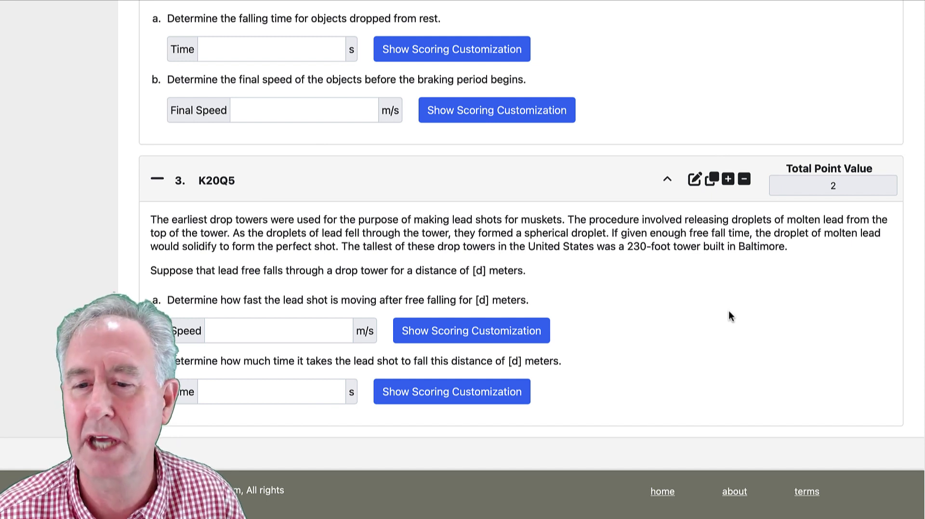
# Start adding more existing problems after K20Q5 and search for the ID text K21Q.
pyautogui.click(727, 182)
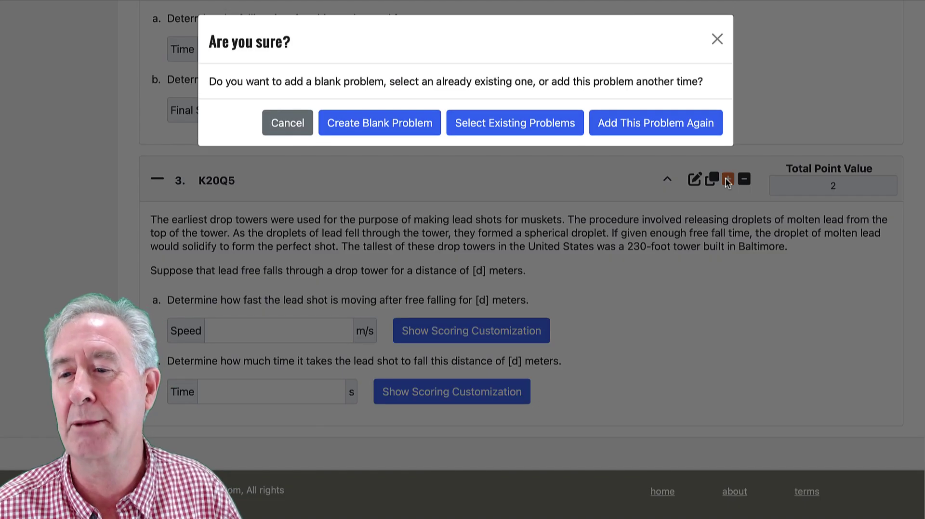
pyautogui.click(516, 123)
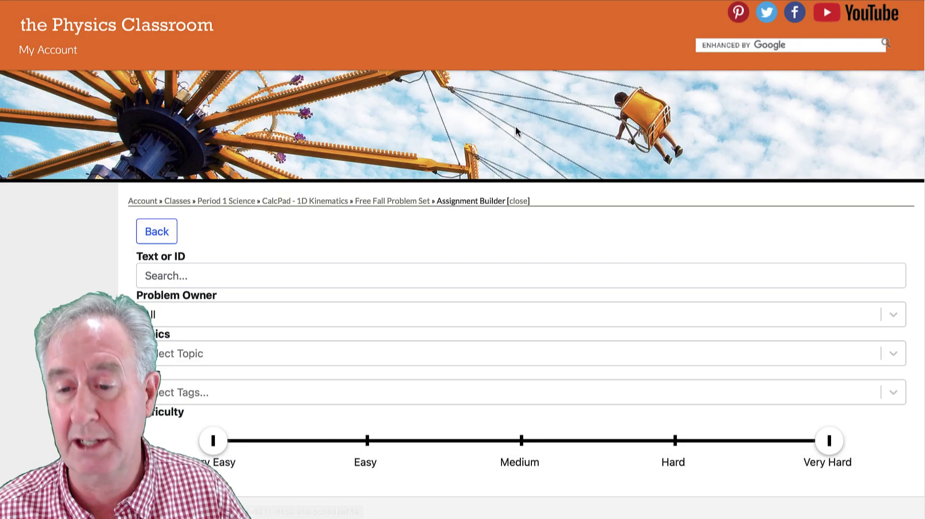
pyautogui.click(172, 272)
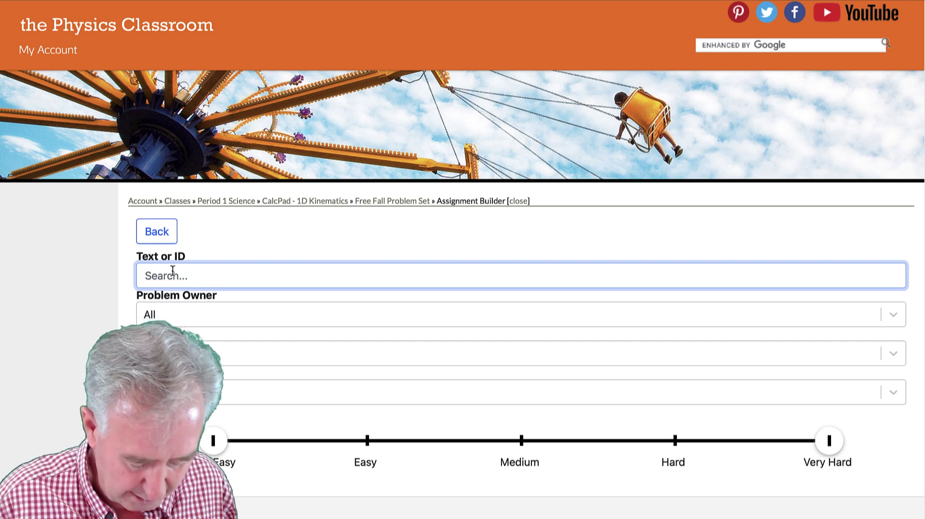
pyautogui.write('K21Q')
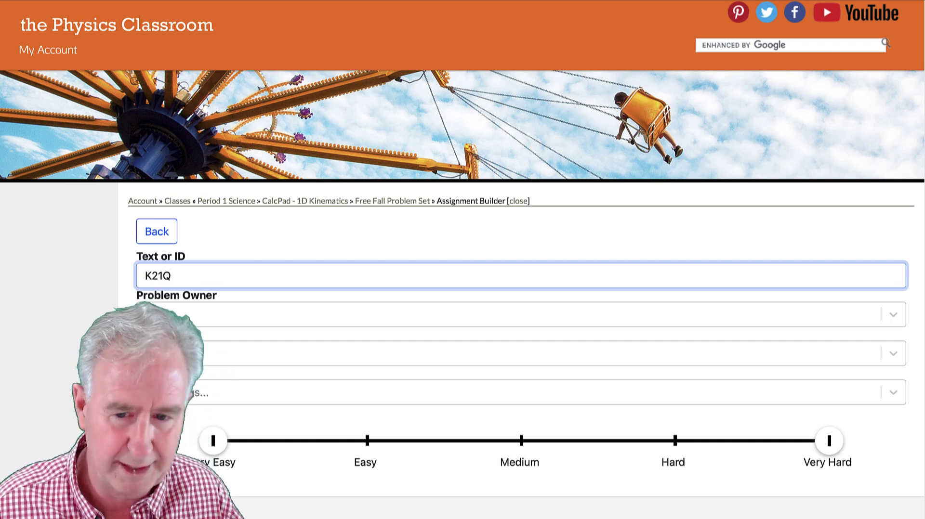
pyautogui.press('Return')
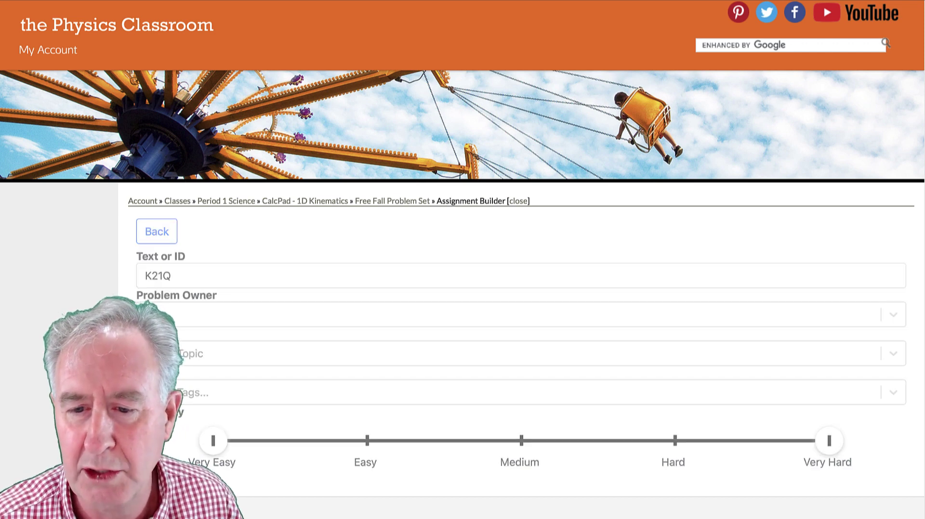
# Select problems K21Q1, K21Q2, K21Q5 and K21Q6 from the search results.
pyautogui.scroll(-10, 328, 328)
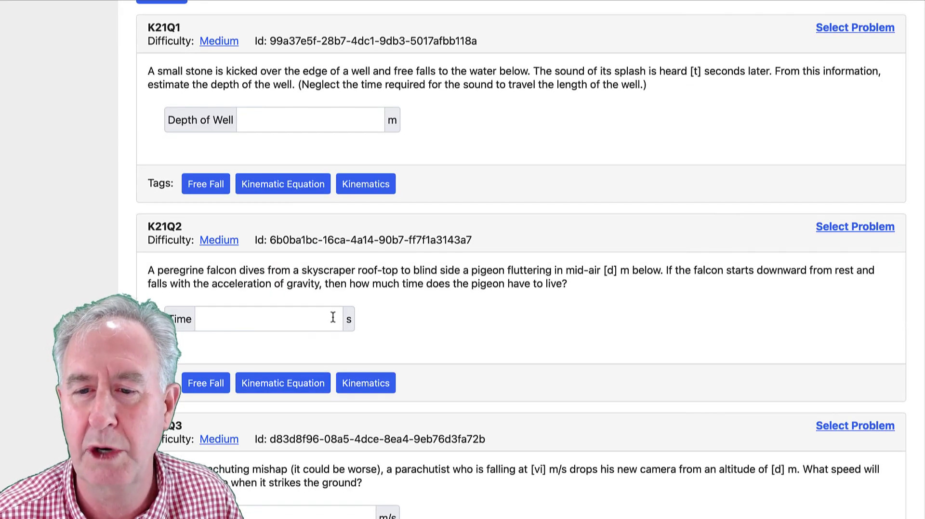
pyautogui.scroll(3, 334, 318)
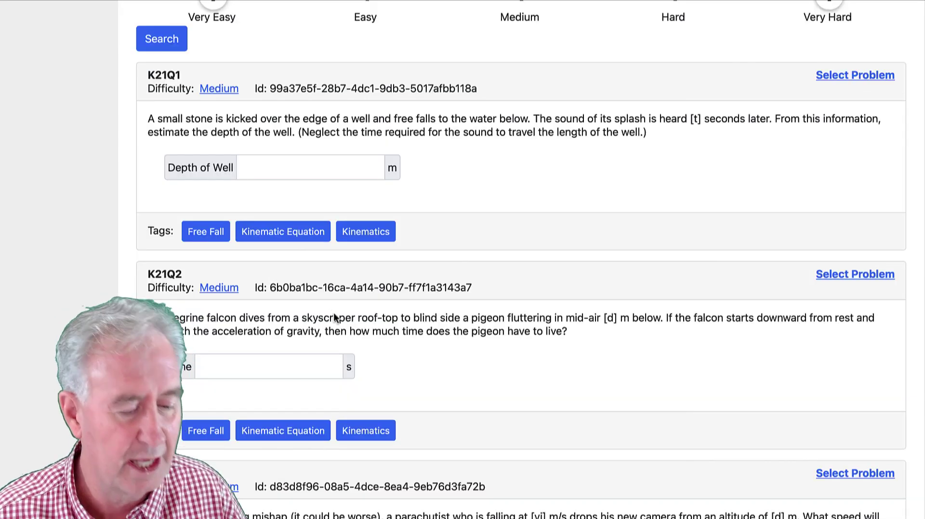
pyautogui.click(856, 76)
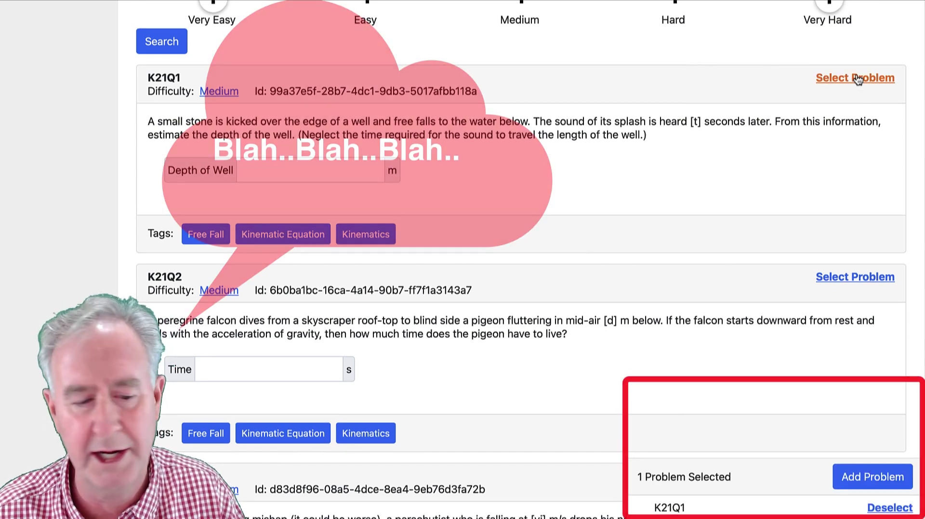
pyautogui.click(843, 277)
pyautogui.scroll(-10, 843, 284)
pyautogui.click(843, 278)
pyautogui.click(843, 279)
# Change the problem search text to K22Q and add the four selected K21Q problems to the assignment.
pyautogui.scroll(15, 646, 345)
pyautogui.click(269, 275)
pyautogui.write('K22Q')
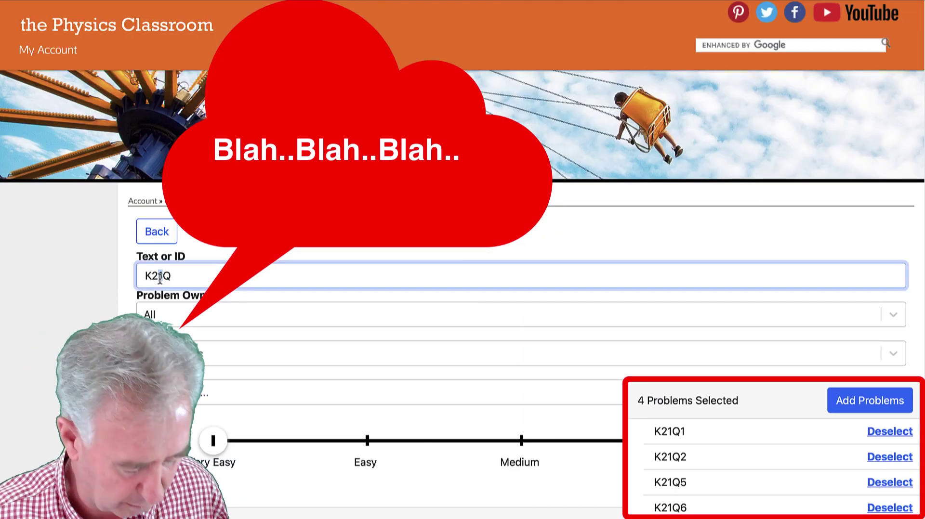
pyautogui.scroll(-3, 269, 359)
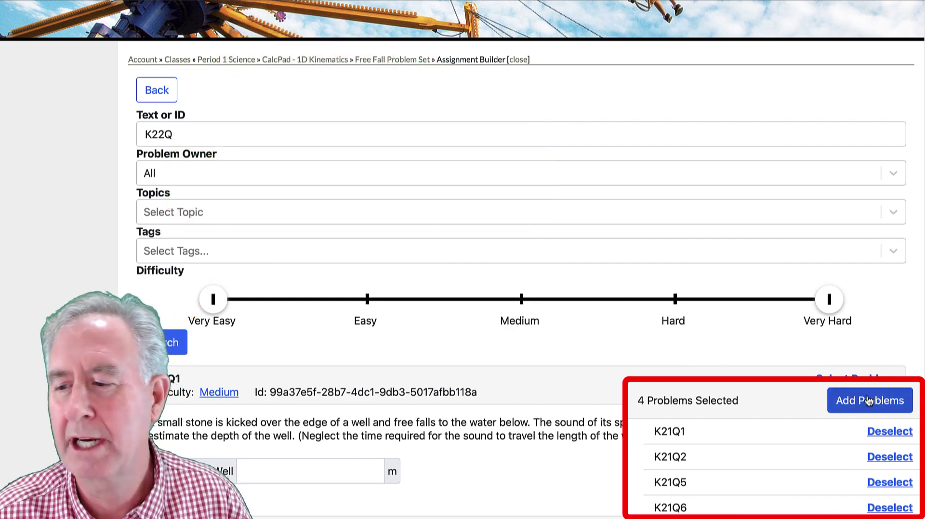
pyautogui.click(868, 403)
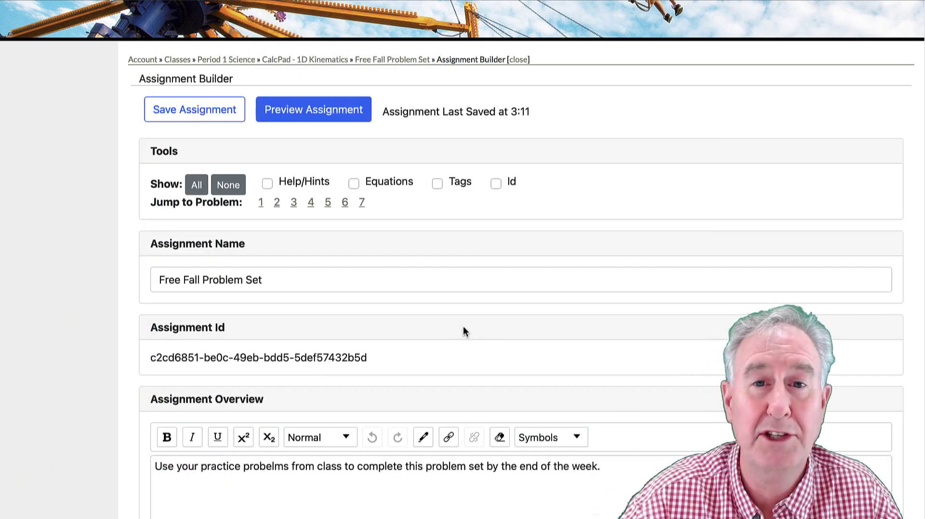
# Look through the list of problems in the Free Fall Problem Set assignment.
pyautogui.scroll(-15, 481, 326)
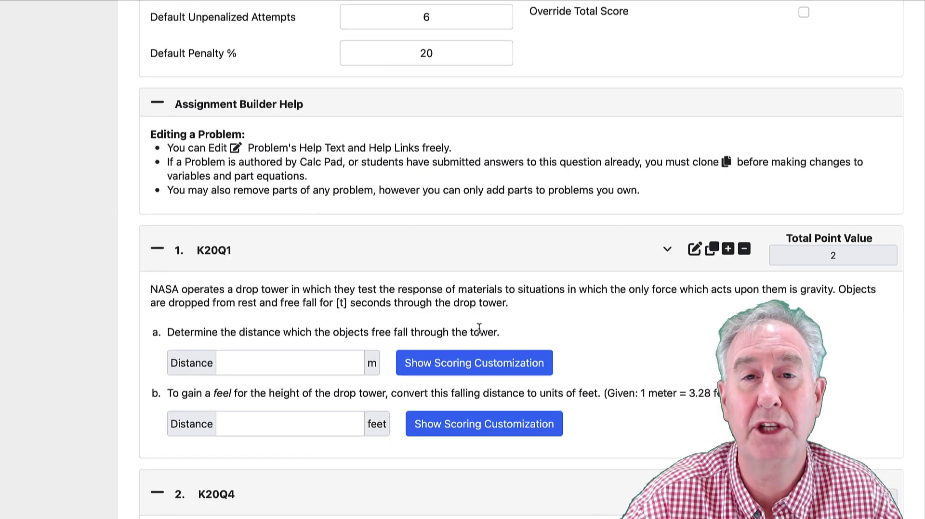
pyautogui.scroll(-2, 478, 327)
pyautogui.scroll(-12, 566, 333)
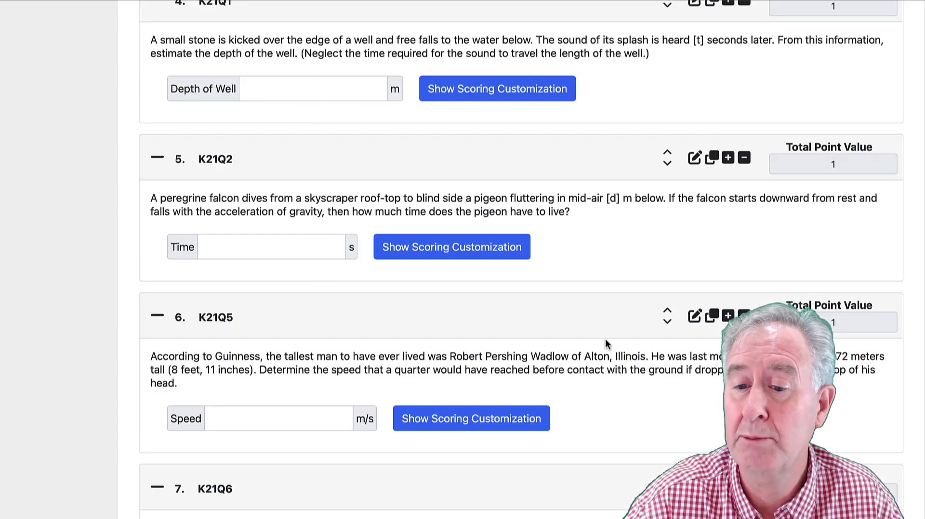
# Start adding existing problems after K21Q6 and search for the ID text K22.
pyautogui.scroll(-5, 605, 345)
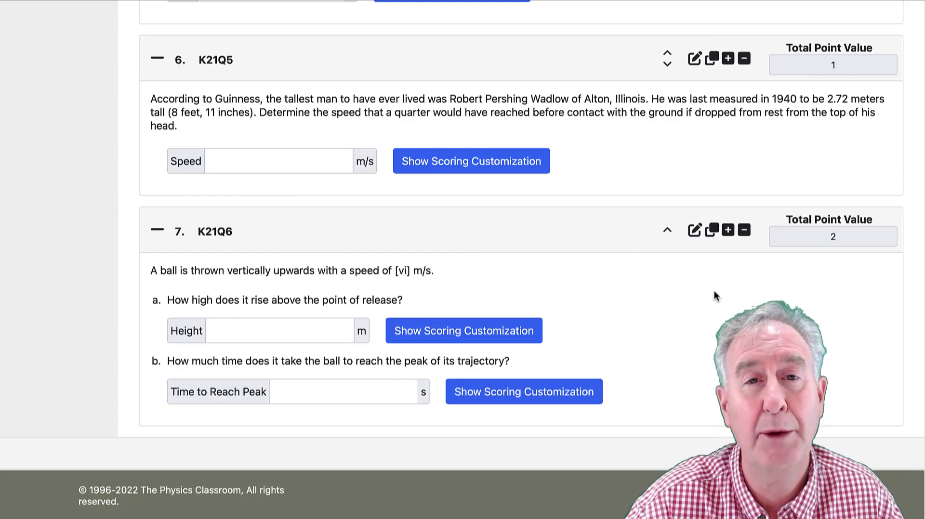
pyautogui.click(727, 232)
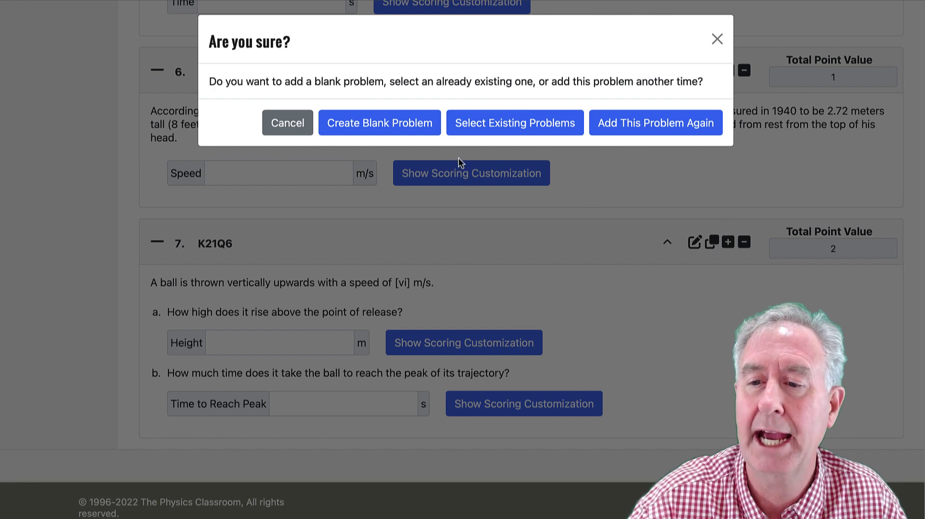
pyautogui.click(533, 124)
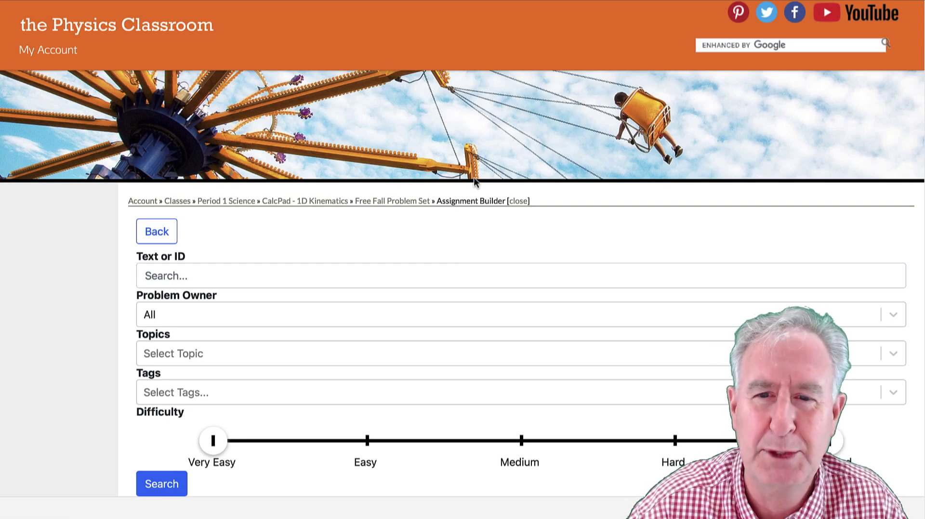
pyautogui.click(181, 275)
pyautogui.write('K22')
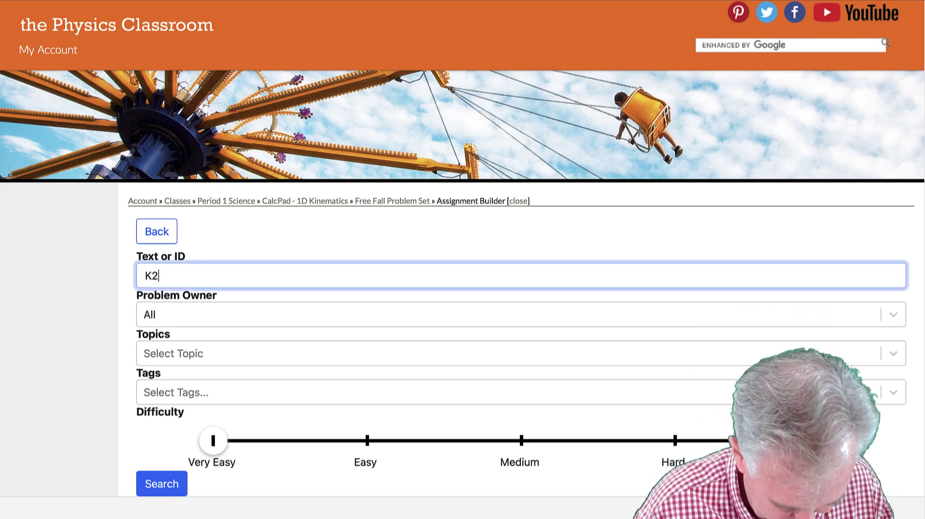
pyautogui.press('Return')
# Select the wanted K22 problems, including K22Q1, from the search results and add them to the assignment after K21Q6.
pyautogui.scroll(-10, 289, 423)
pyautogui.click(857, 214)
pyautogui.click(857, 215)
pyautogui.click(846, 367)
pyautogui.click(855, 133)
pyautogui.scroll(3, 842, 160)
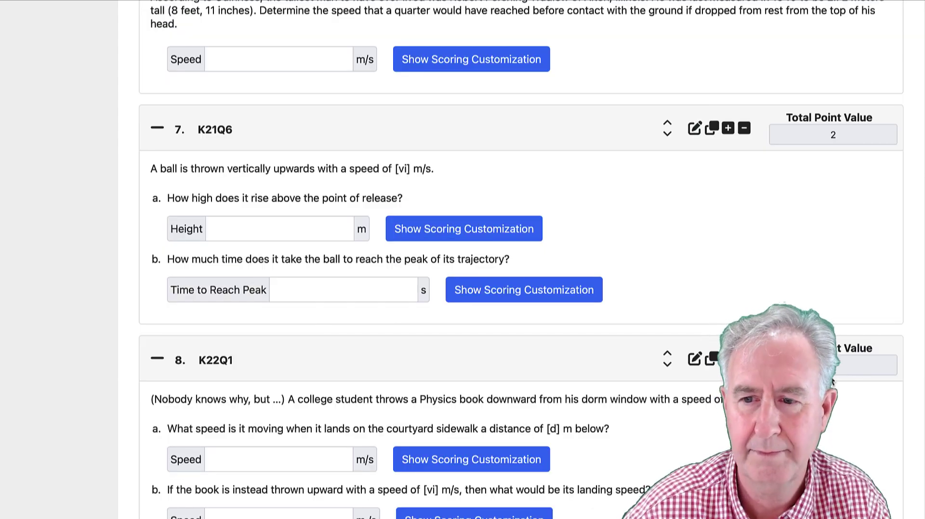
# Save the Free Fall Problem Set assignment.
pyautogui.scroll(15, 210, 256)
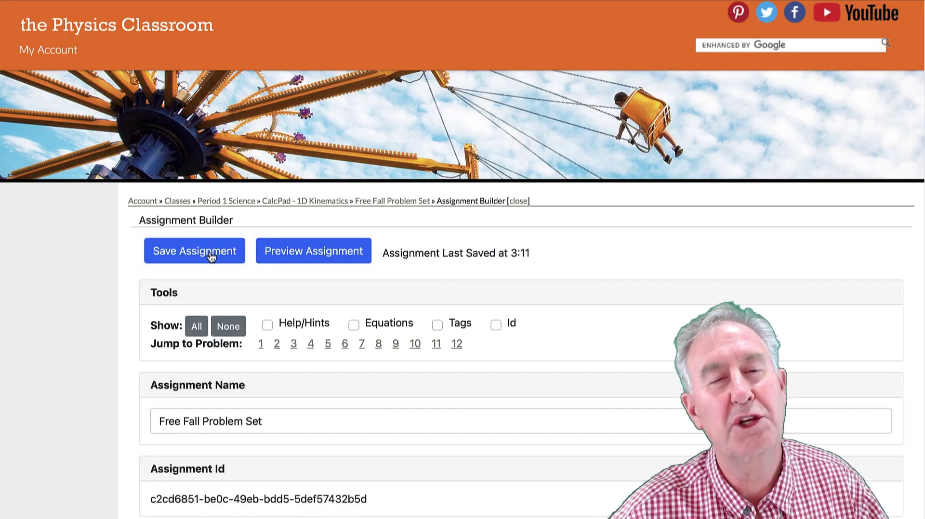
pyautogui.click(210, 254)
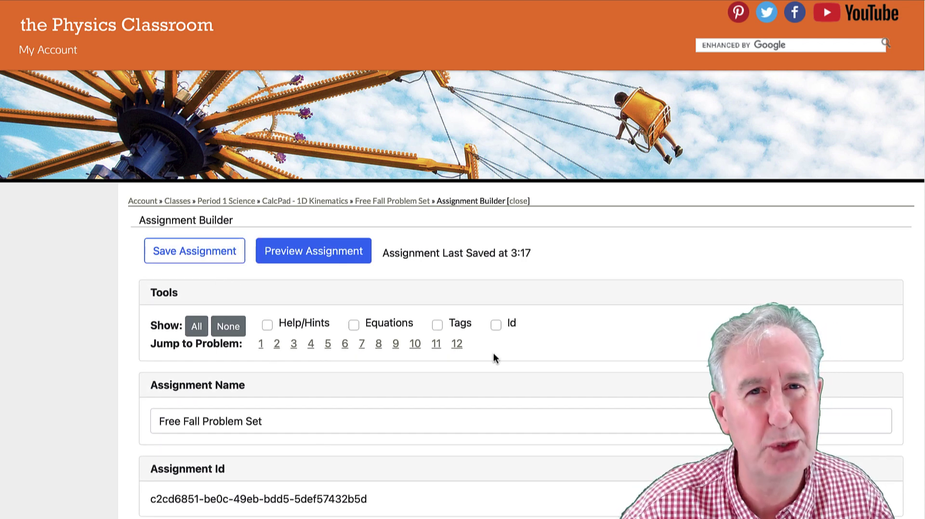
pyautogui.scroll(-2, 487, 364)
pyautogui.scroll(2, 486, 368)
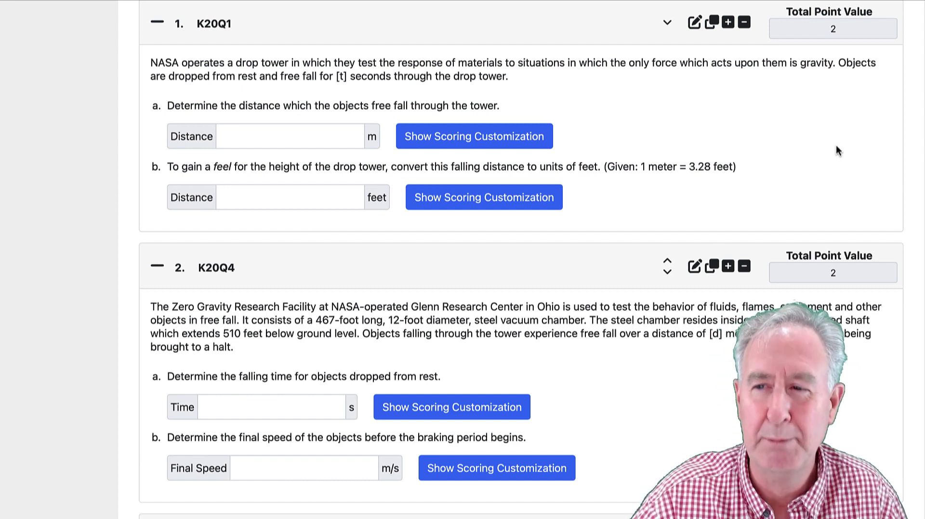
# Open the search for existing problems to insert after K20Q1.
pyautogui.click(728, 25)
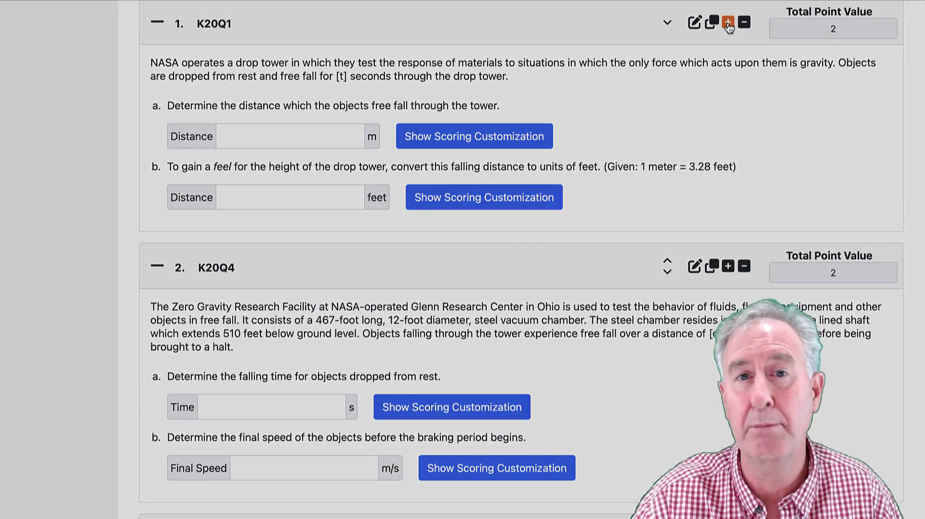
pyautogui.click(535, 127)
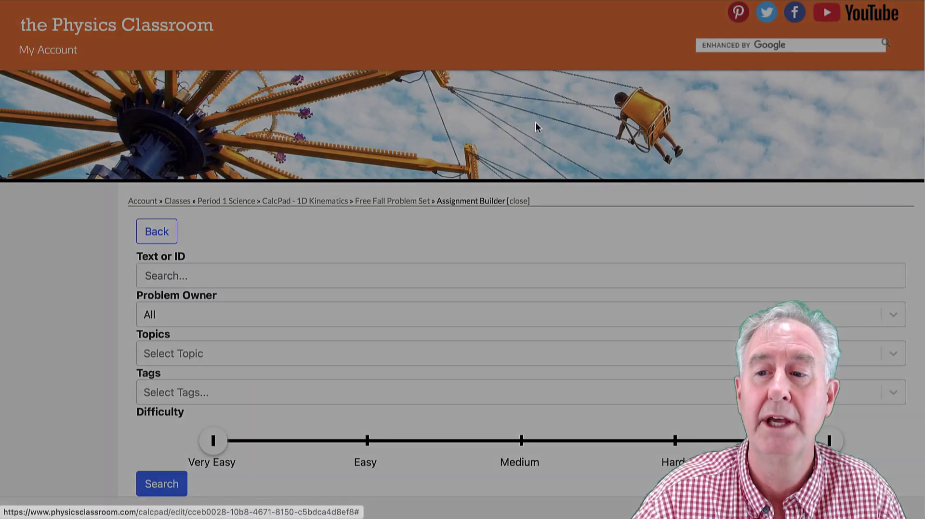
pyautogui.scroll(-3, 596, 185)
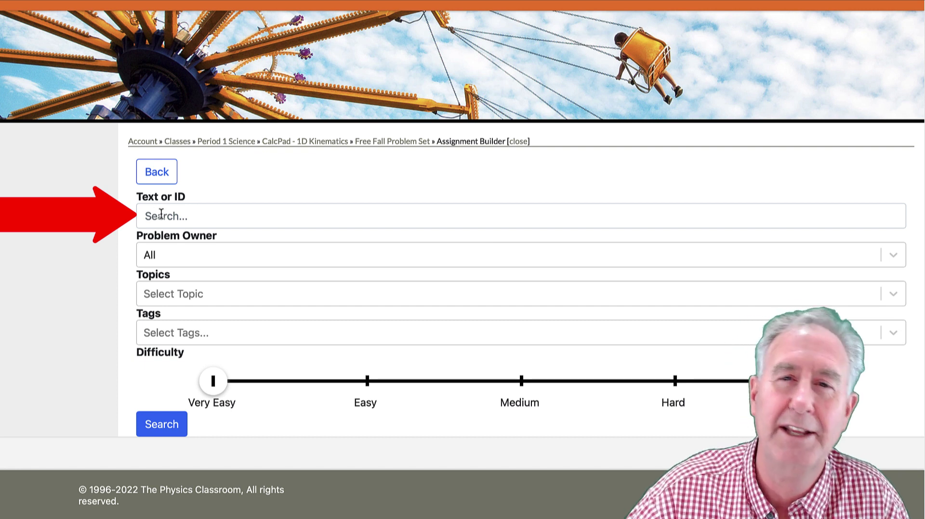
# Search for problems with the owner set to Public and the topic set to CalcPad - 1D Kinematics.
pyautogui.click(185, 254)
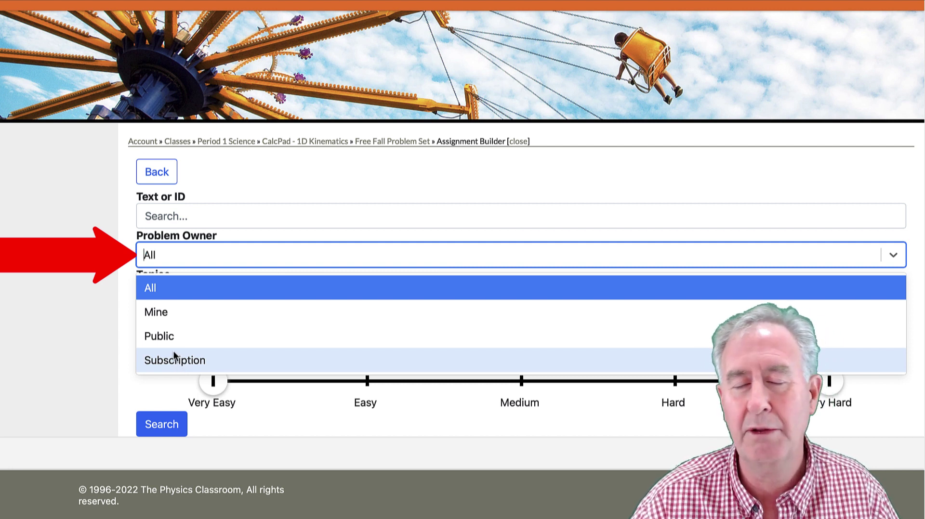
pyautogui.click(108, 327)
pyautogui.click(169, 250)
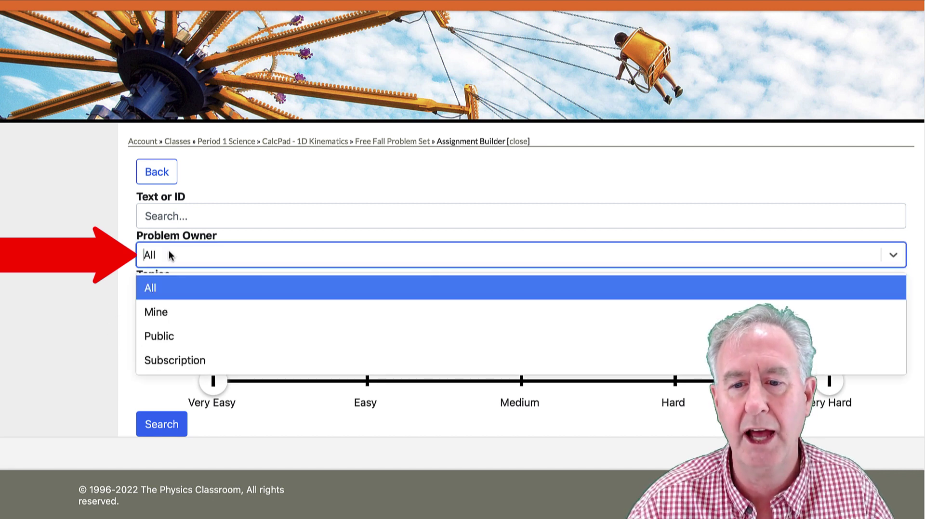
pyautogui.click(148, 336)
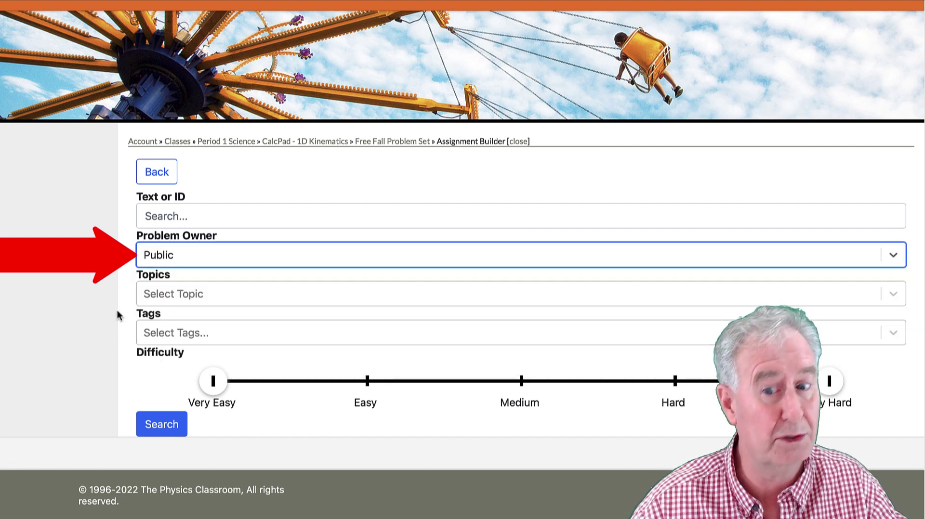
pyautogui.click(171, 293)
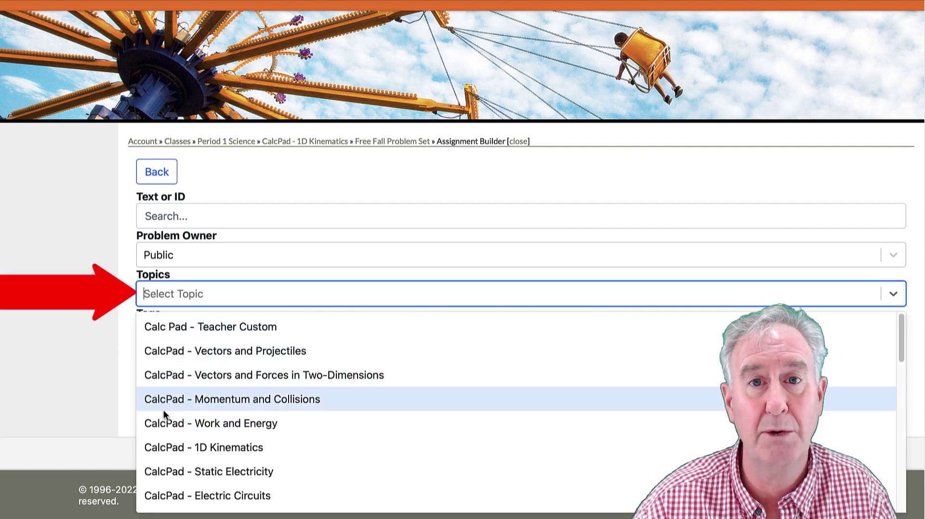
pyautogui.click(161, 447)
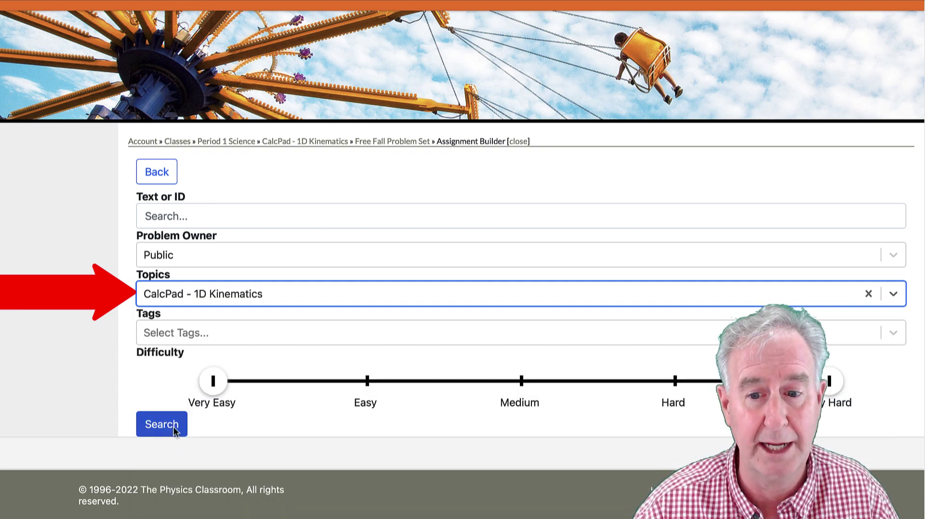
pyautogui.click(169, 428)
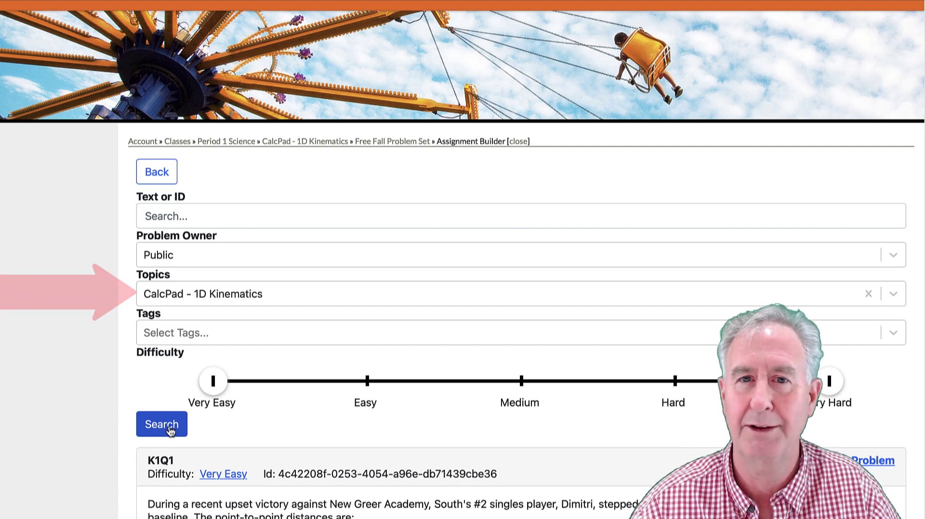
# Search for 1D Kinematics problems with difficulty from Hard to Very Hard and look through the results.
pyautogui.scroll(-3, 169, 427)
pyautogui.scroll(1, 169, 427)
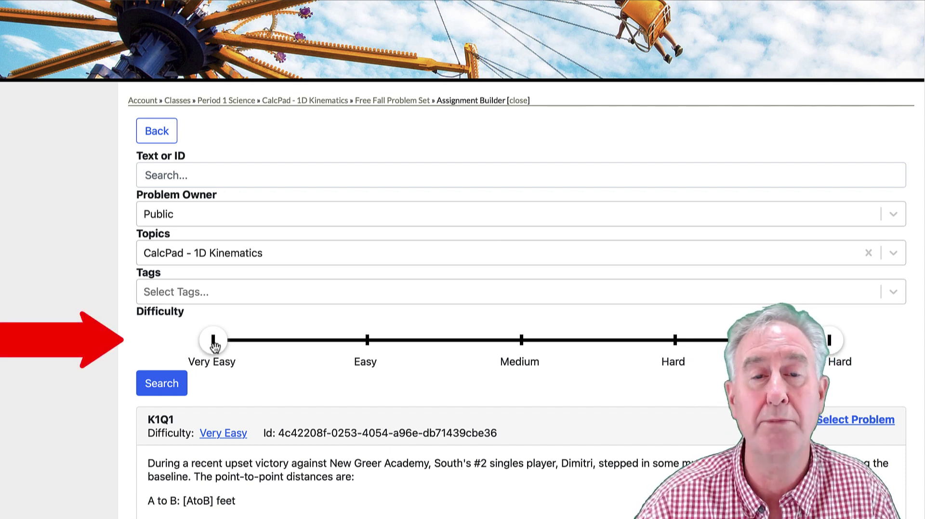
pyautogui.moveTo(216, 346); pyautogui.dragTo(664, 347)
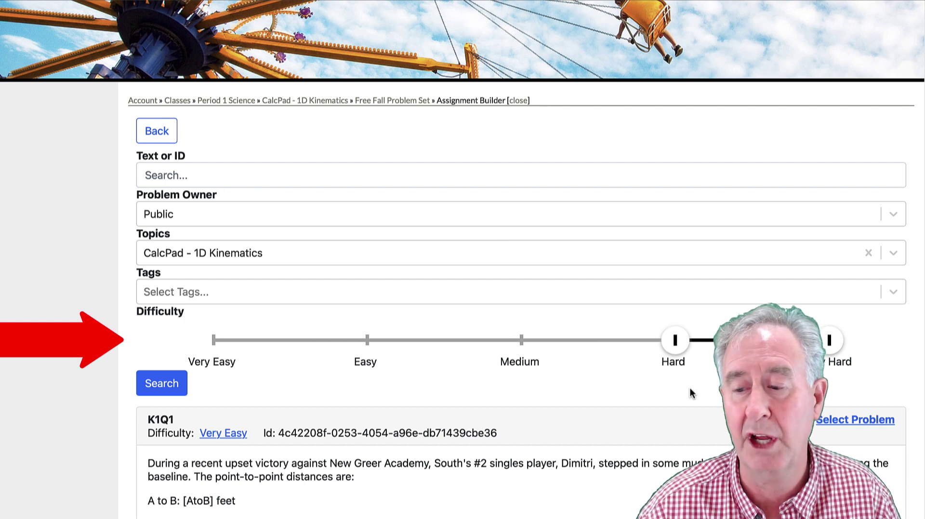
pyautogui.click(156, 387)
pyautogui.scroll(-9, 94, 393)
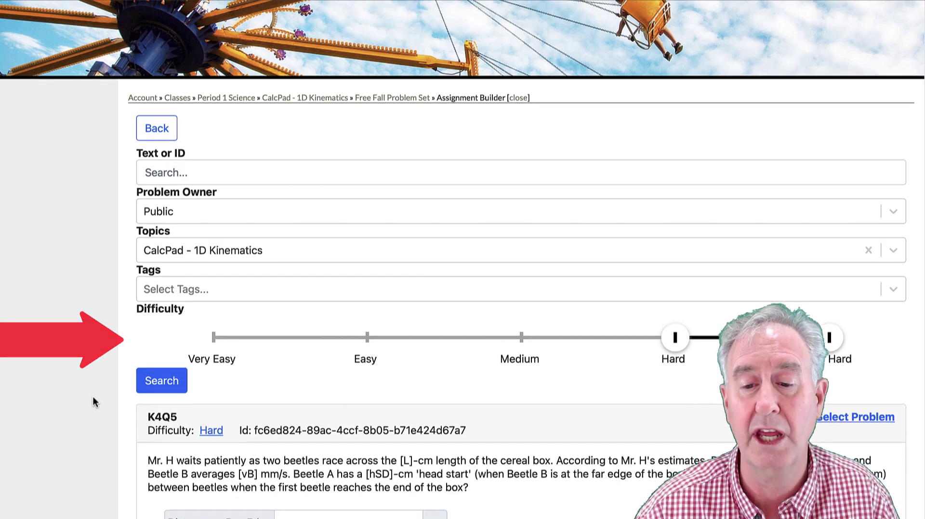
pyautogui.scroll(-2, 94, 391)
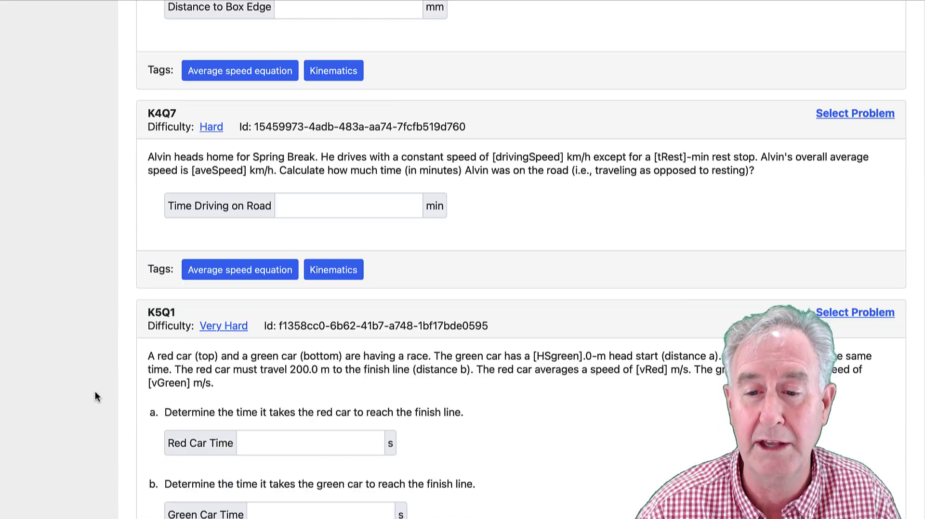
pyautogui.scroll(-3, 96, 390)
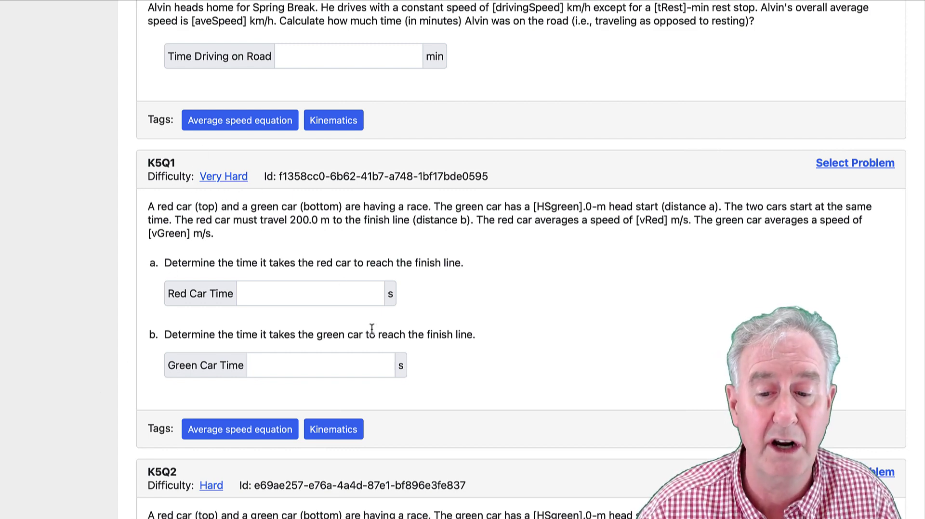
pyautogui.scroll(-3, 369, 334)
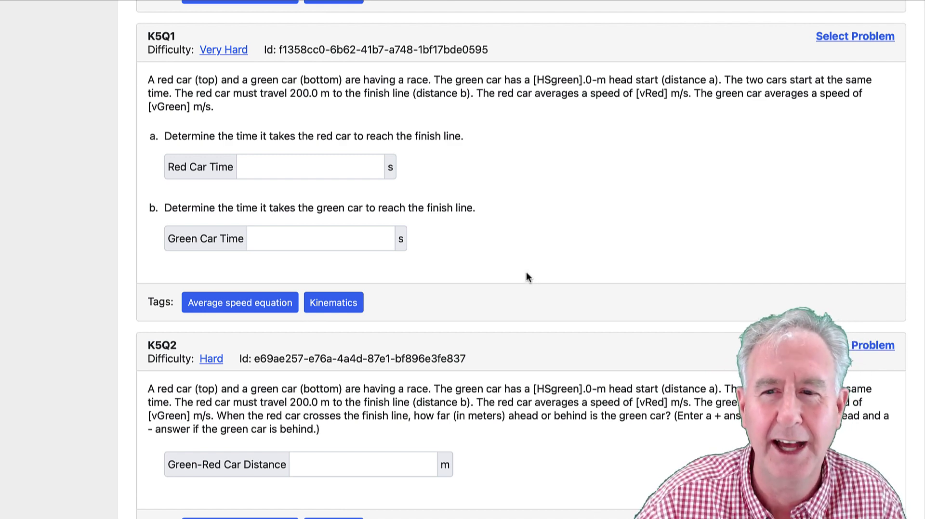
pyautogui.scroll(1, 525, 280)
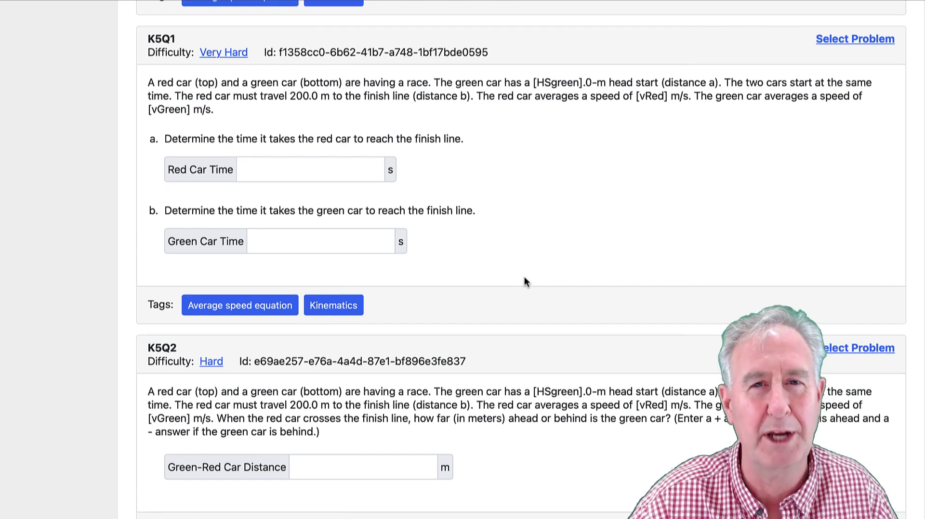
# Add the Free Fall tag to the problem search filters.
pyautogui.scroll(20, 525, 282)
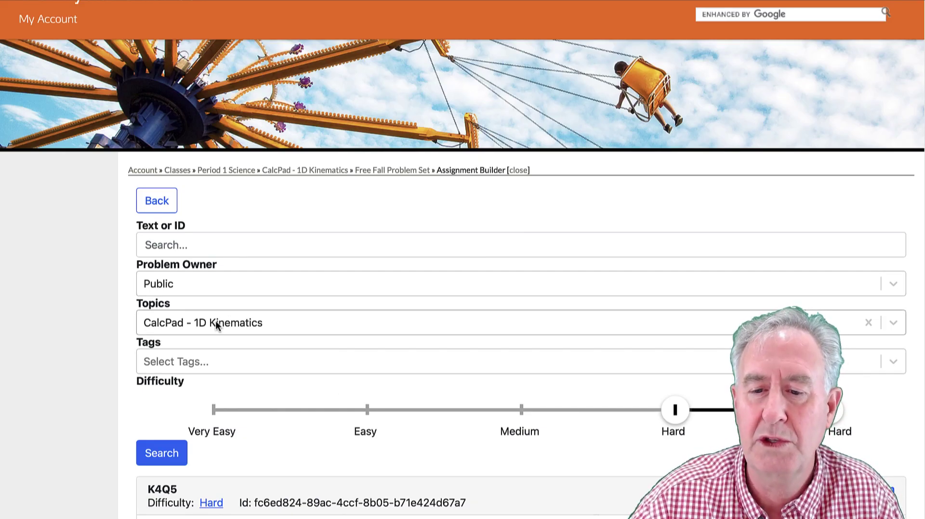
pyautogui.click(190, 360)
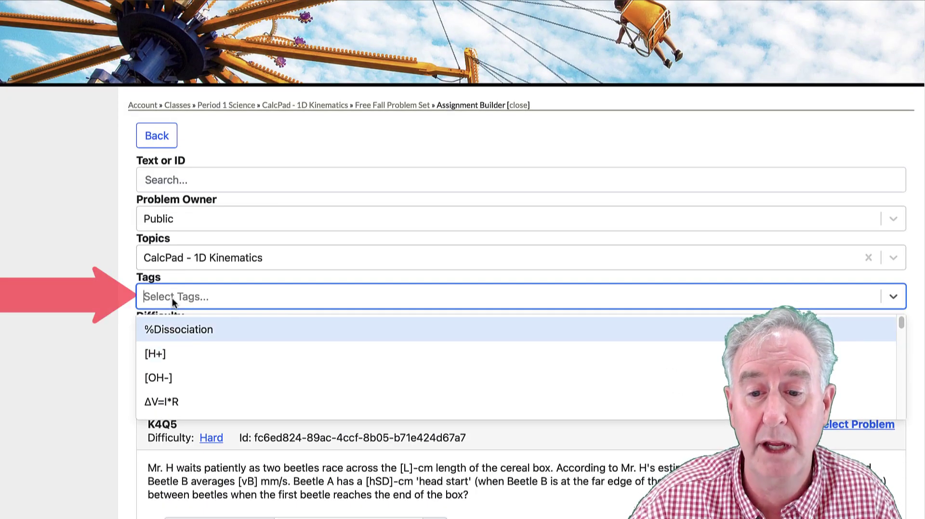
pyautogui.click(172, 297)
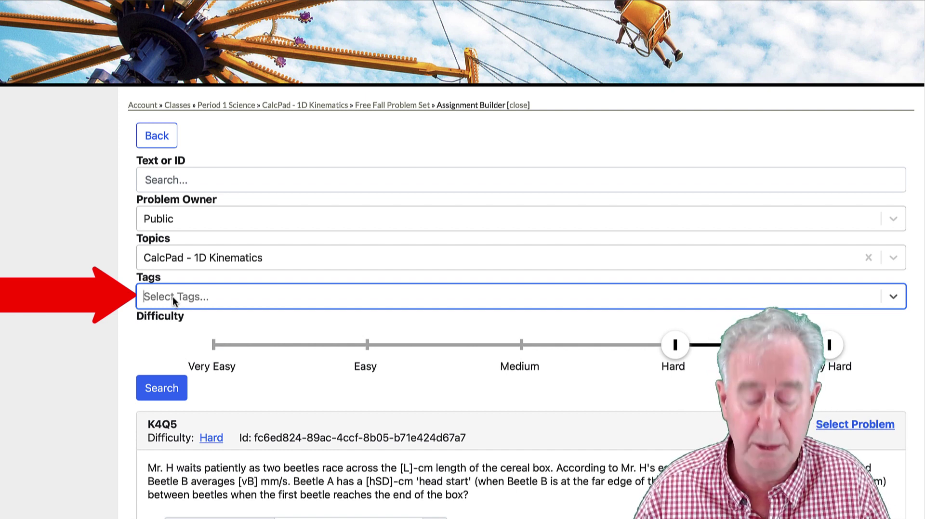
pyautogui.click(167, 300)
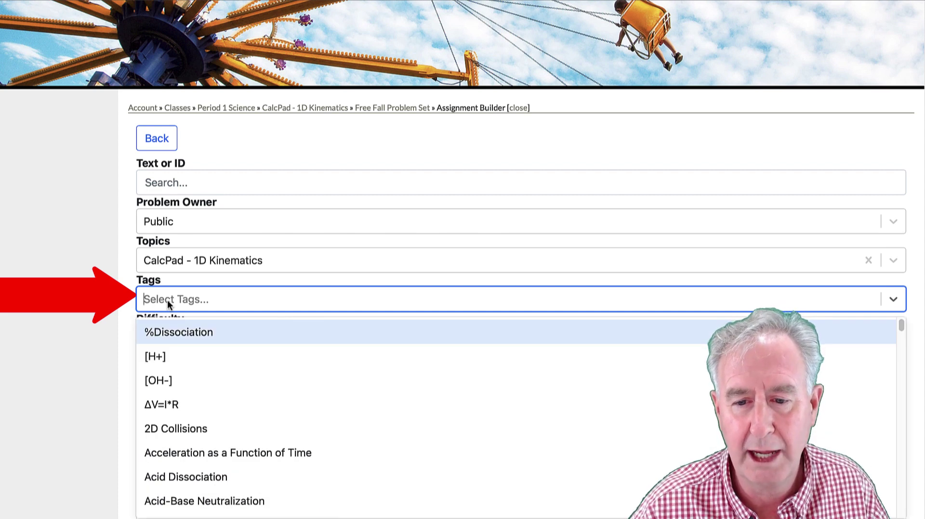
pyautogui.scroll(-1, 166, 372)
pyautogui.scroll(-20, 166, 372)
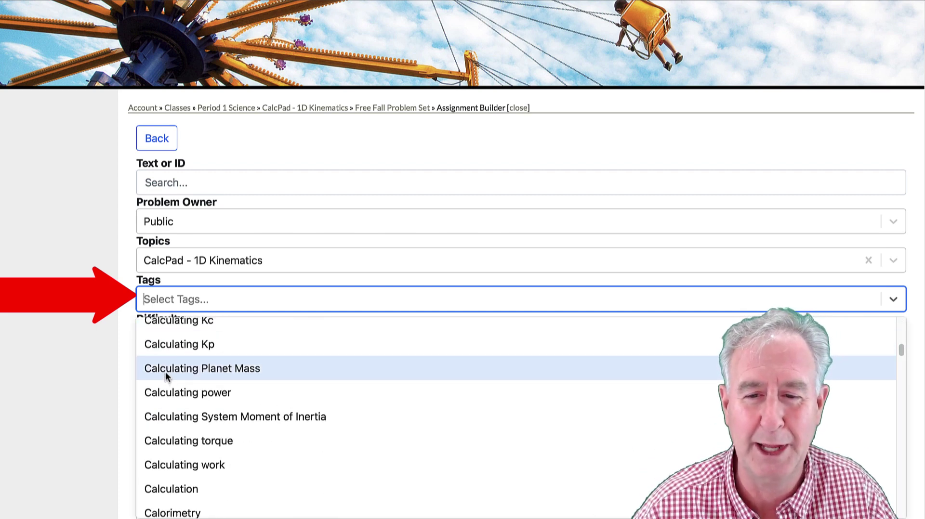
pyautogui.click(181, 299)
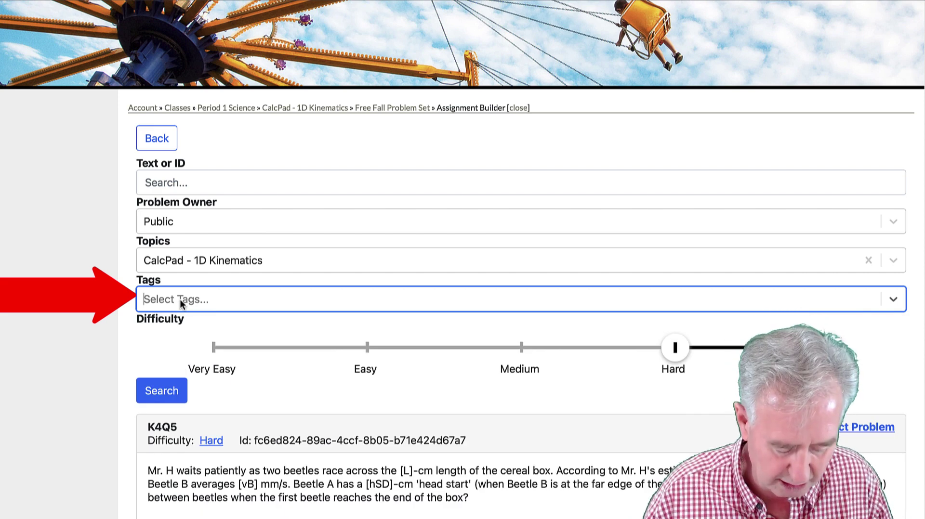
pyautogui.write('Free')
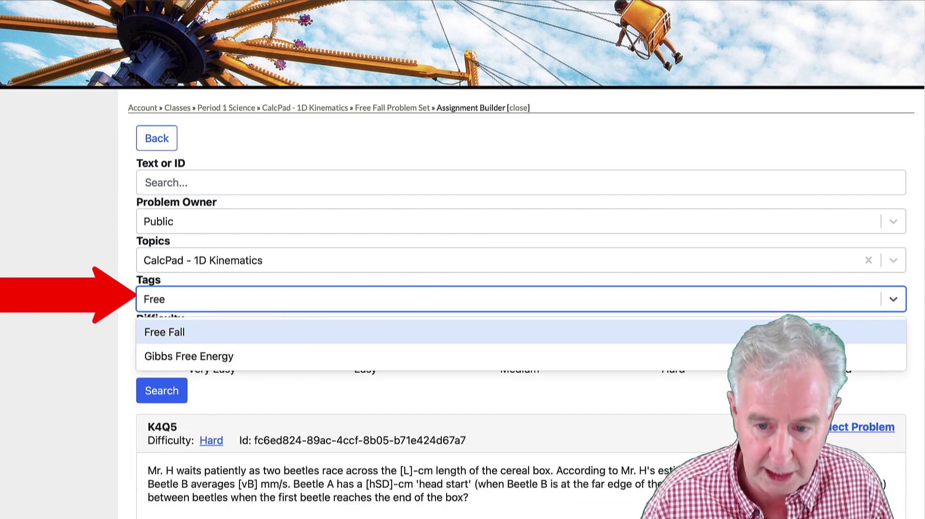
pyautogui.write(' Fa')
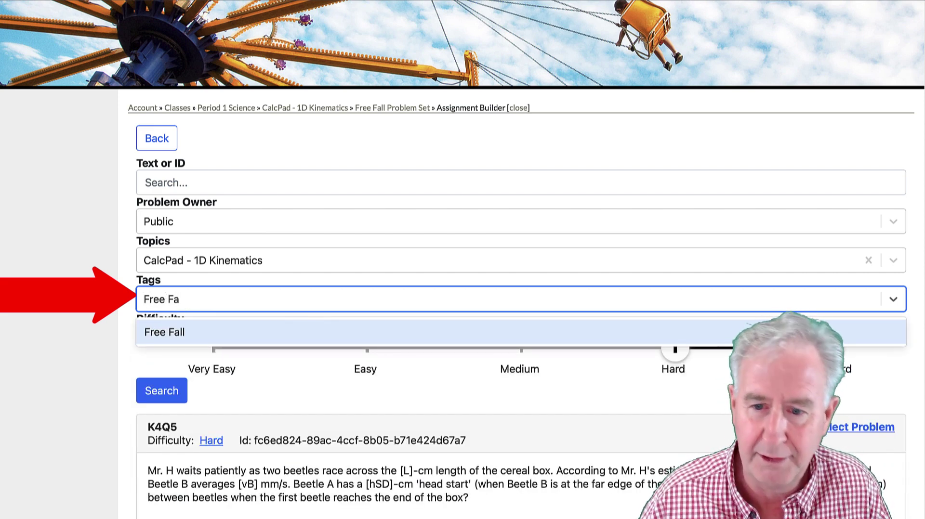
pyautogui.click(183, 332)
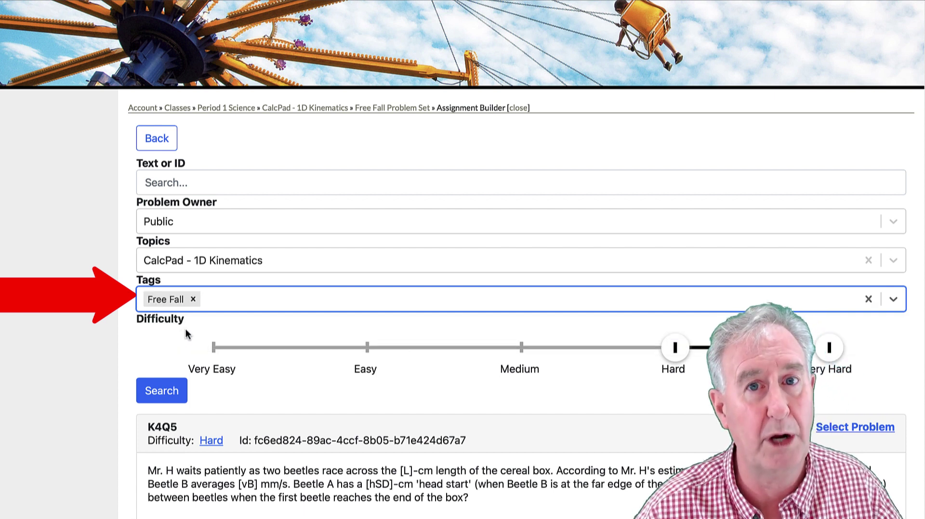
# Set the difficulty range to Easy through Hard, rerun the search and look through the Free Fall problems.
pyautogui.moveTo(675, 347); pyautogui.dragTo(239, 355)
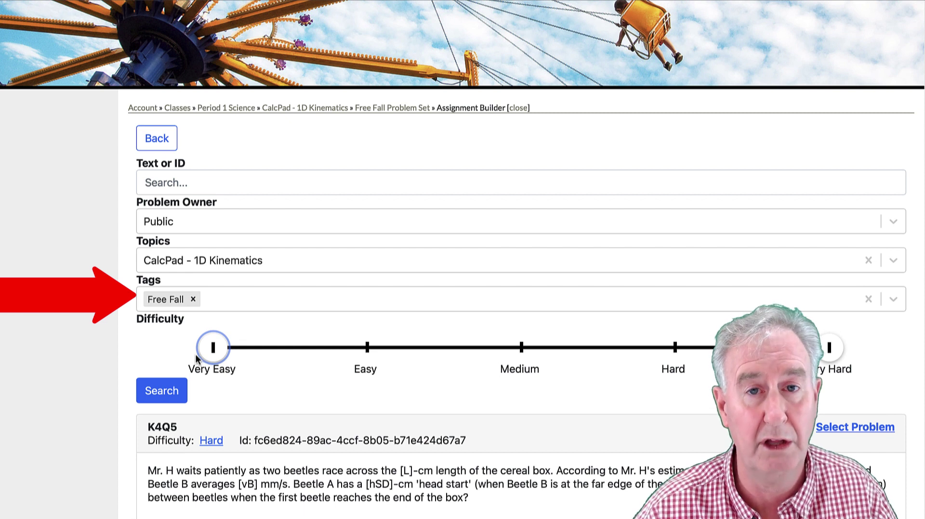
pyautogui.moveTo(206, 354); pyautogui.dragTo(333, 359)
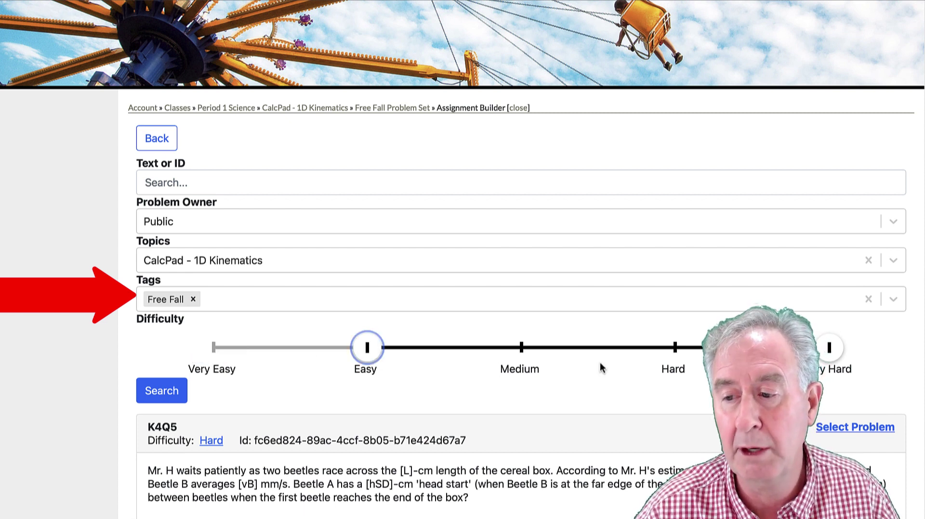
pyautogui.moveTo(829, 347); pyautogui.dragTo(678, 355)
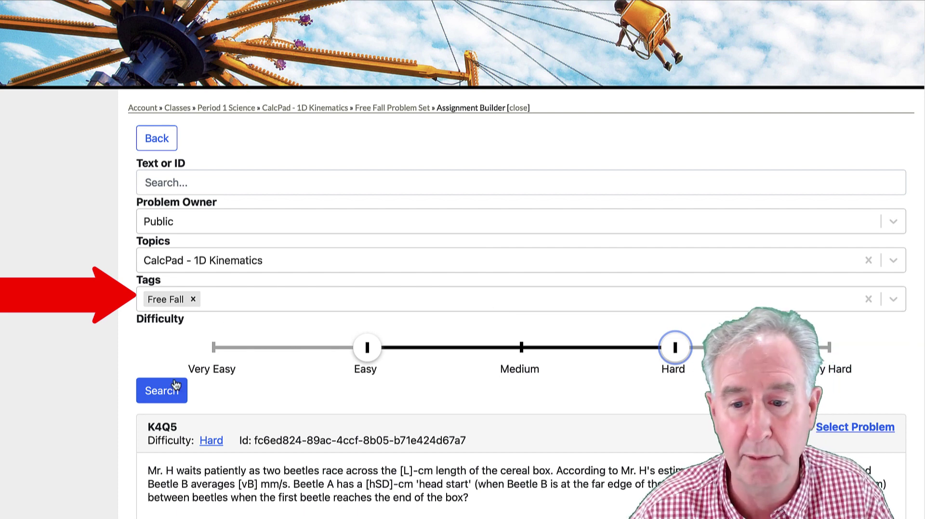
pyautogui.click(164, 396)
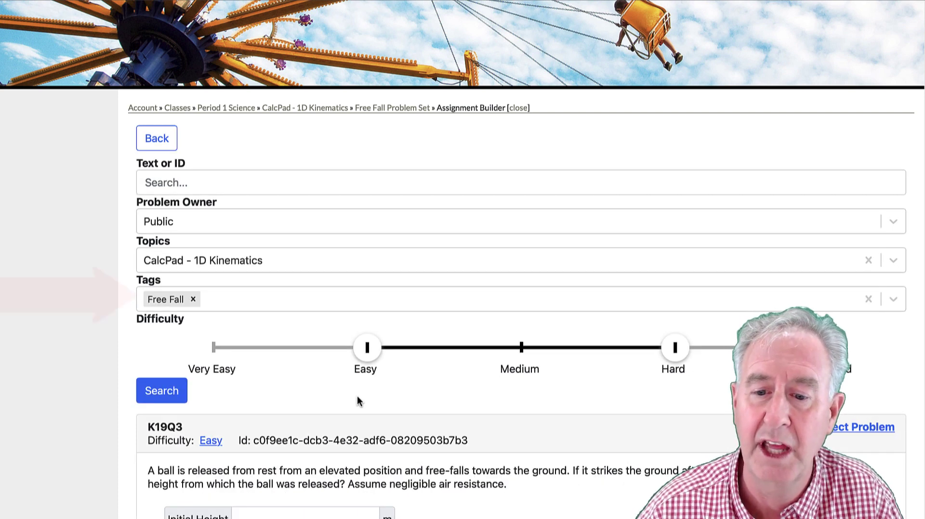
pyautogui.scroll(-15, 357, 401)
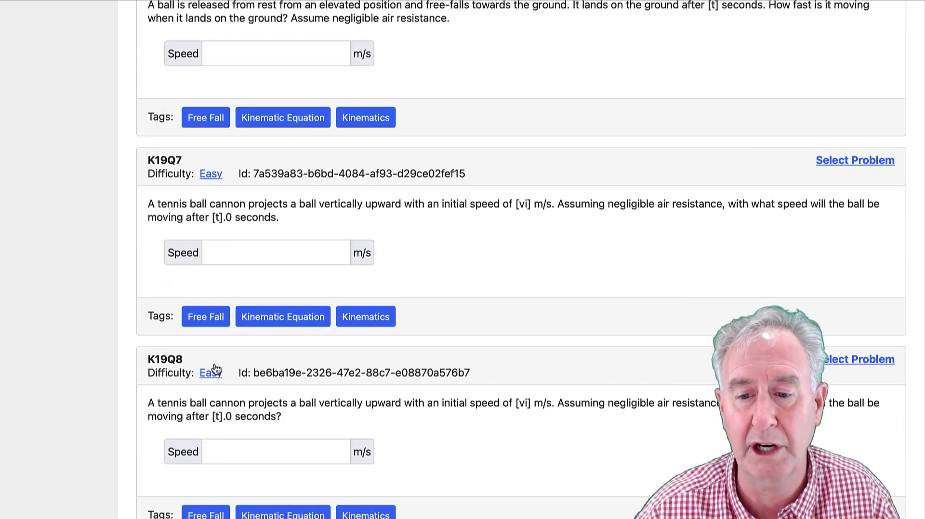
pyautogui.scroll(-20, 255, 390)
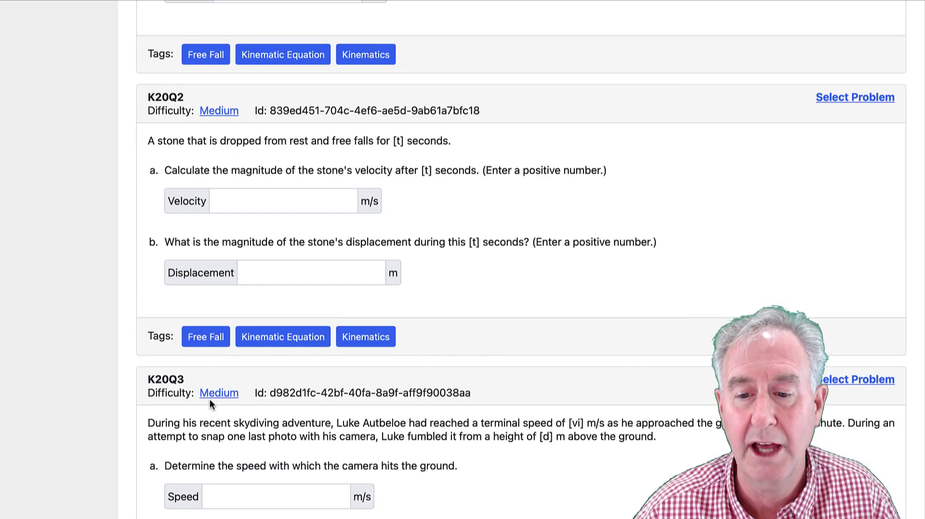
pyautogui.scroll(20, 525, 357)
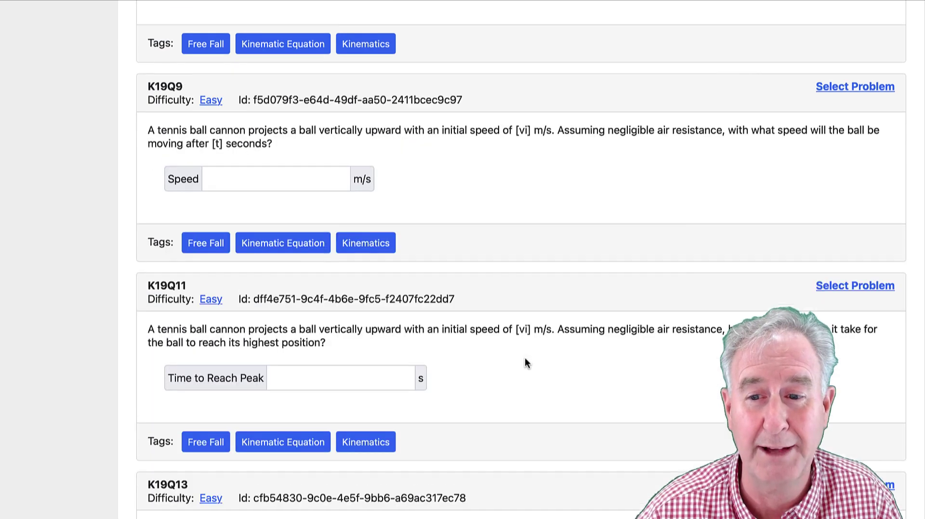